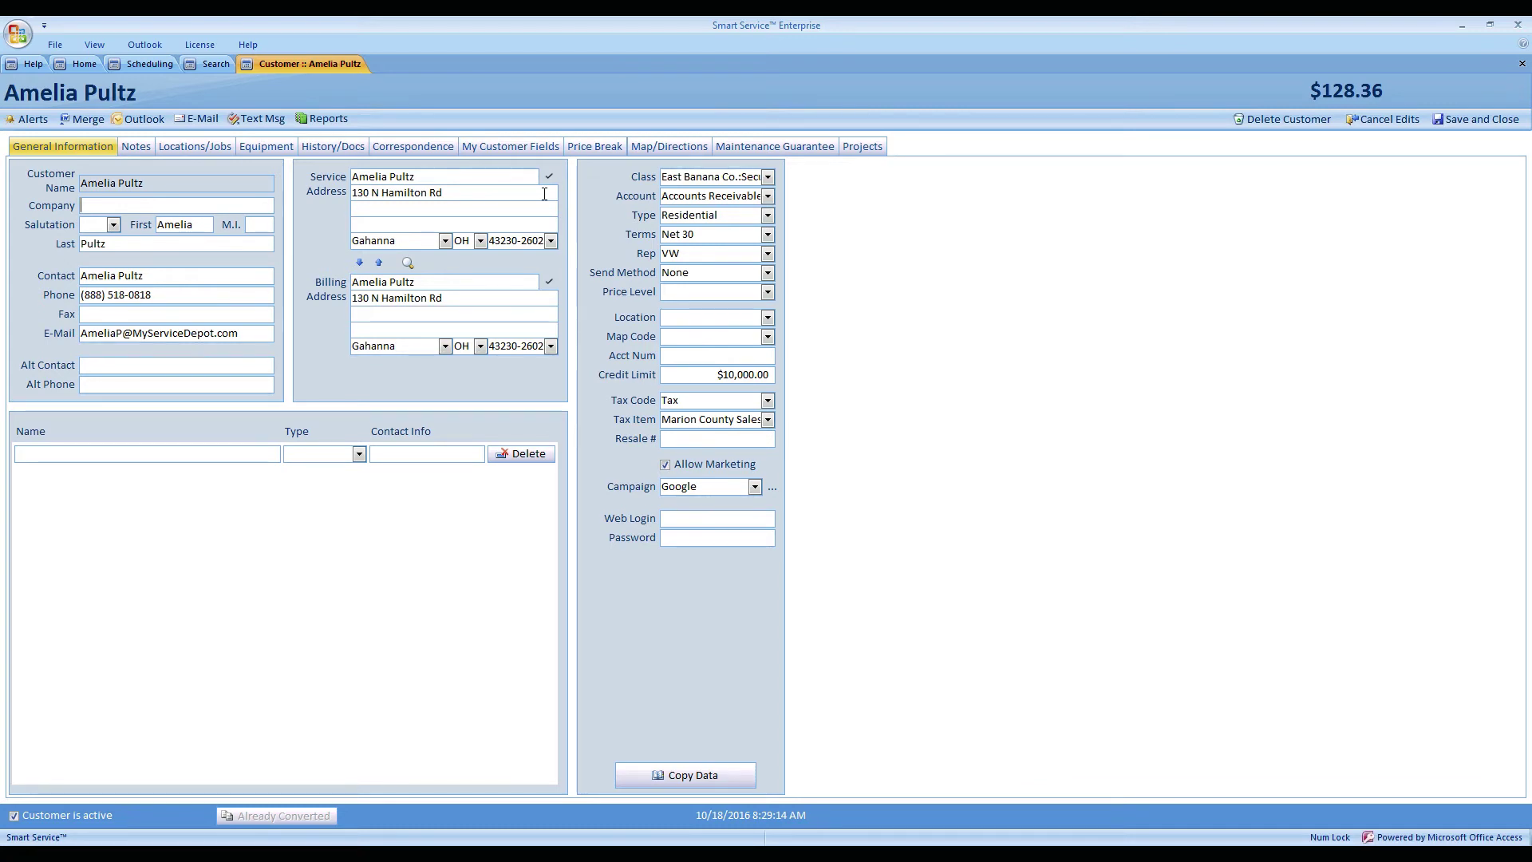
- Certify the customer's billing address with the USPS address certification, save it, and copy it to the service address
click(552, 289)
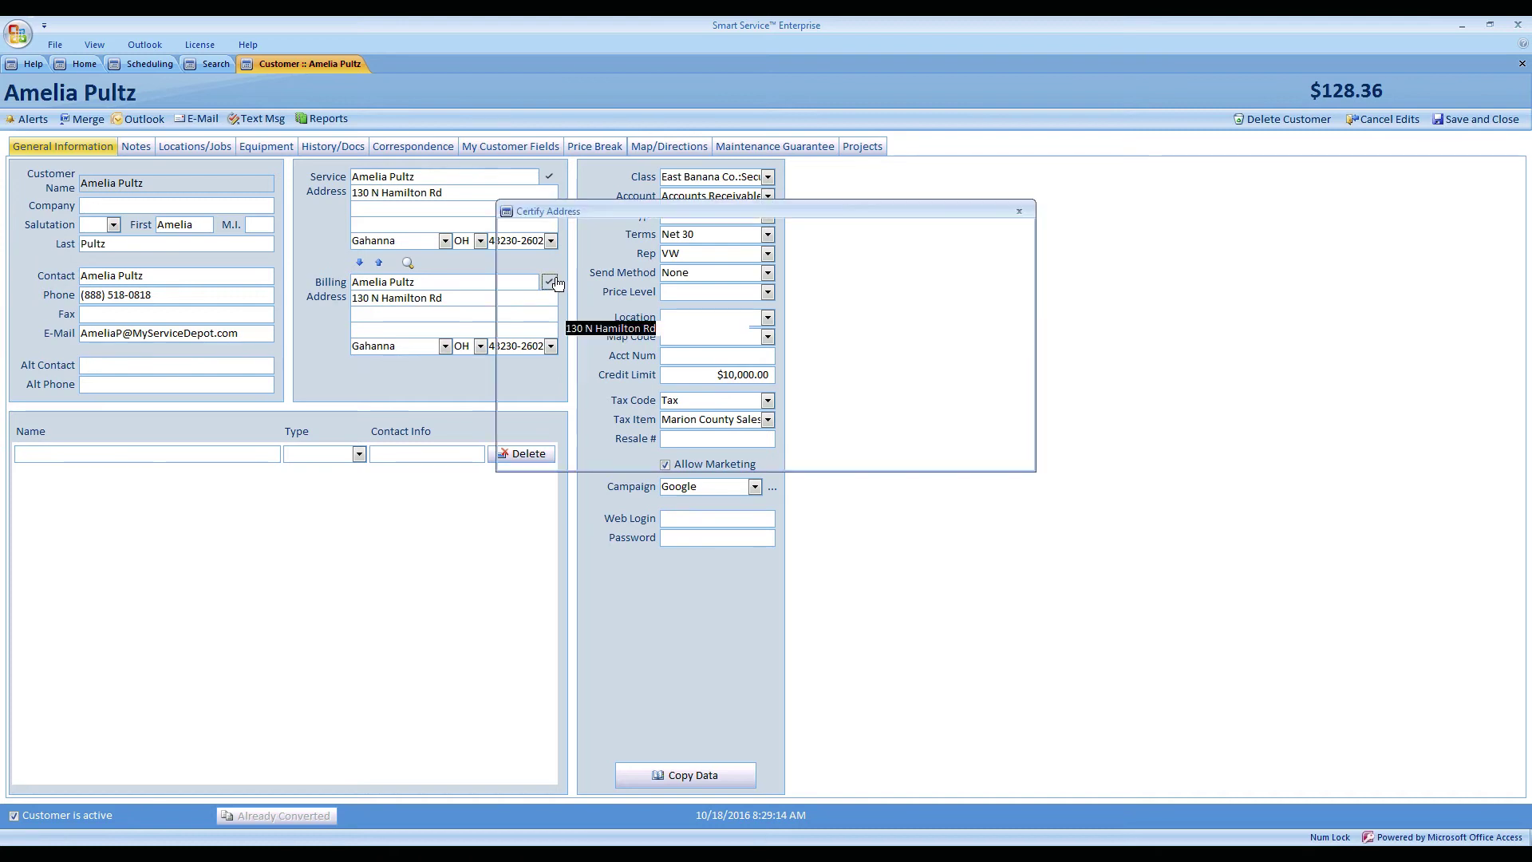
click(628, 422)
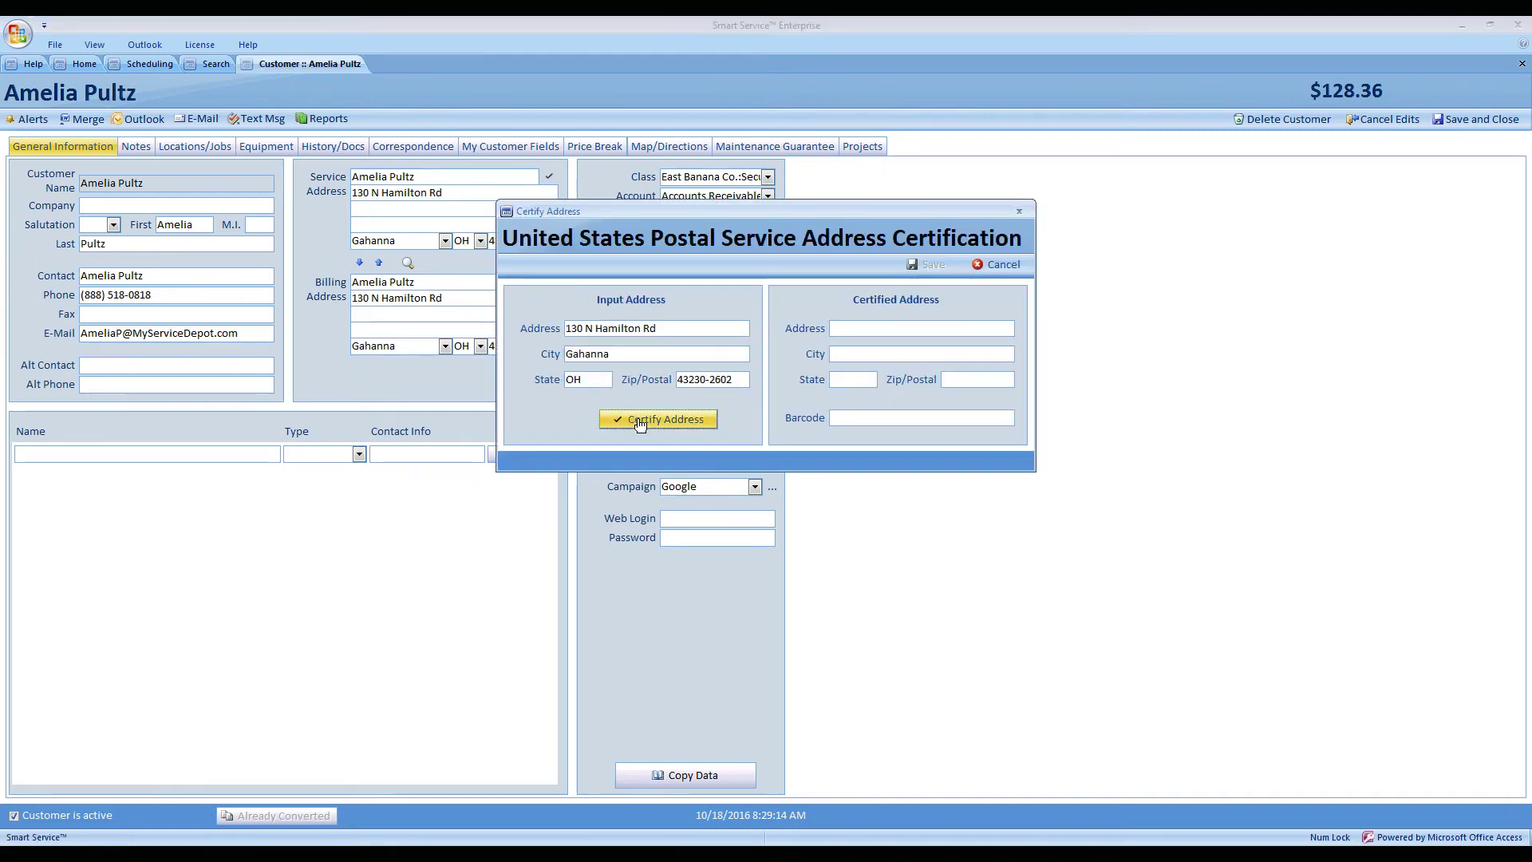
click(923, 270)
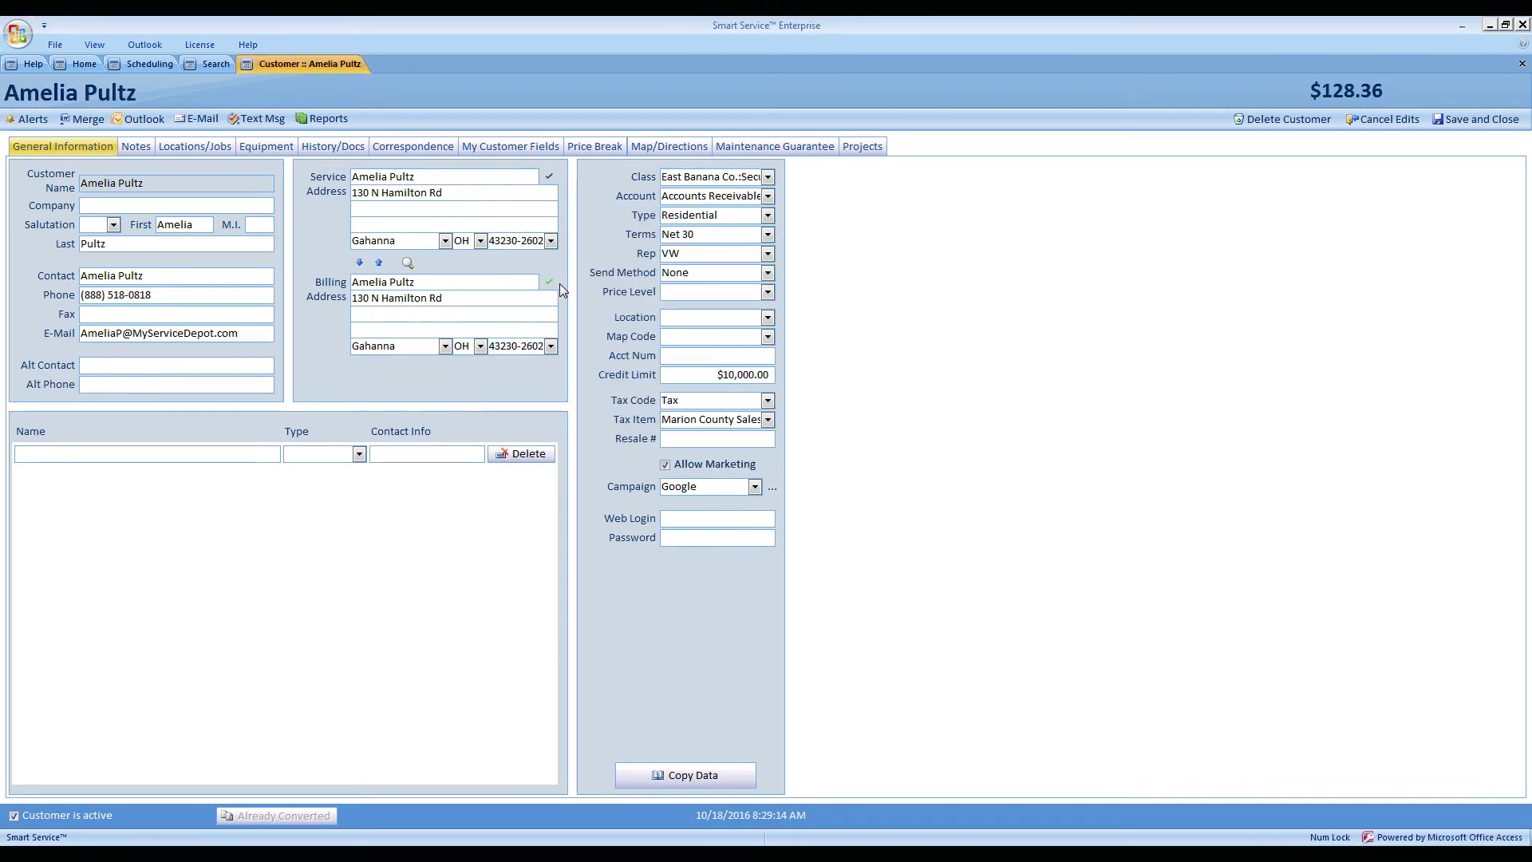
click(380, 263)
- Add a new job for the customer, accepting the suggested job name
click(218, 148)
click(161, 181)
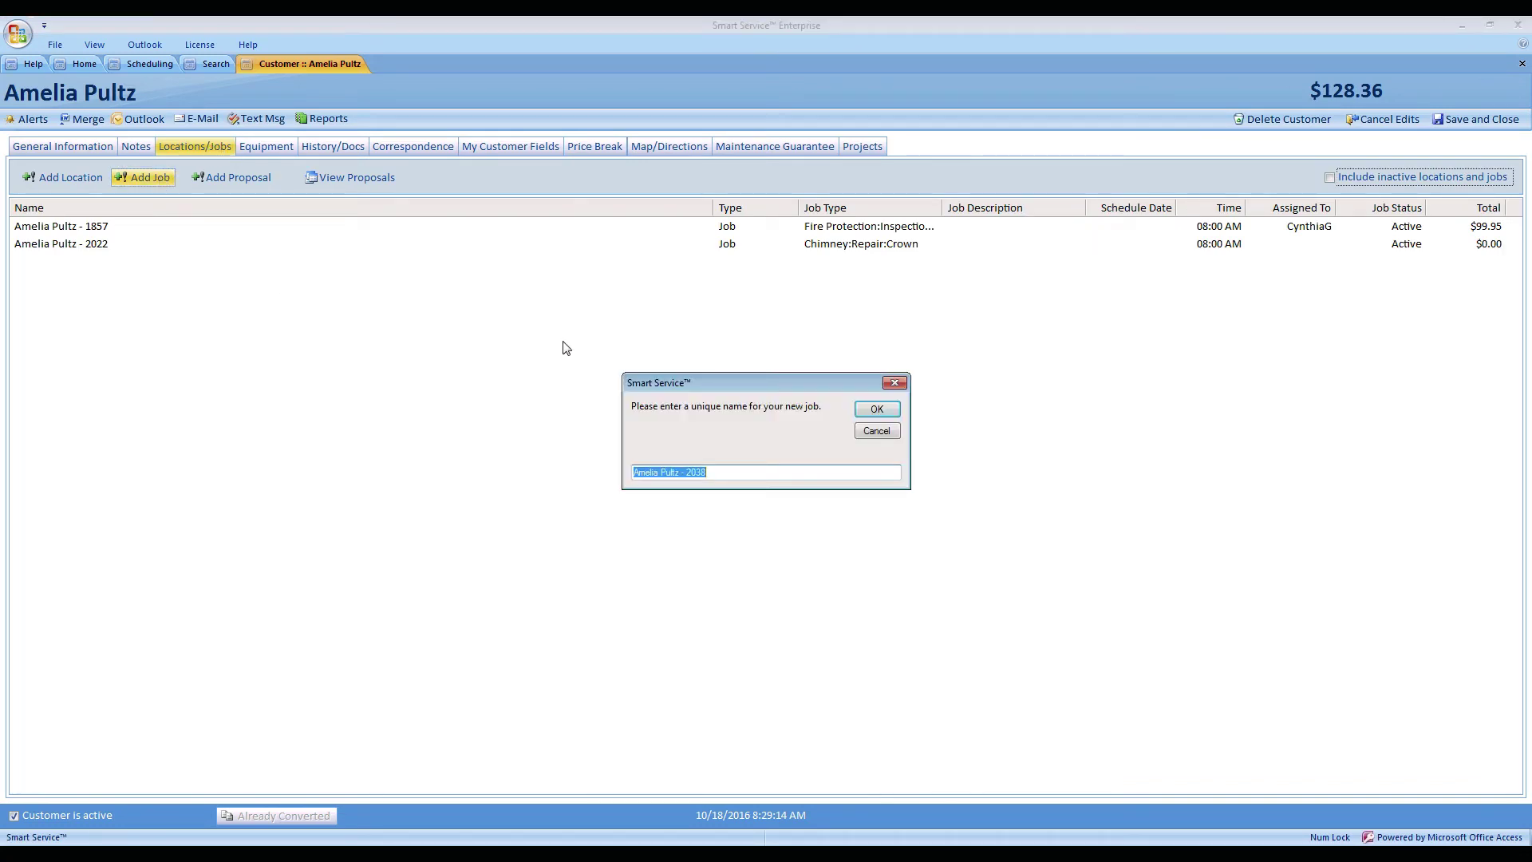
click(875, 410)
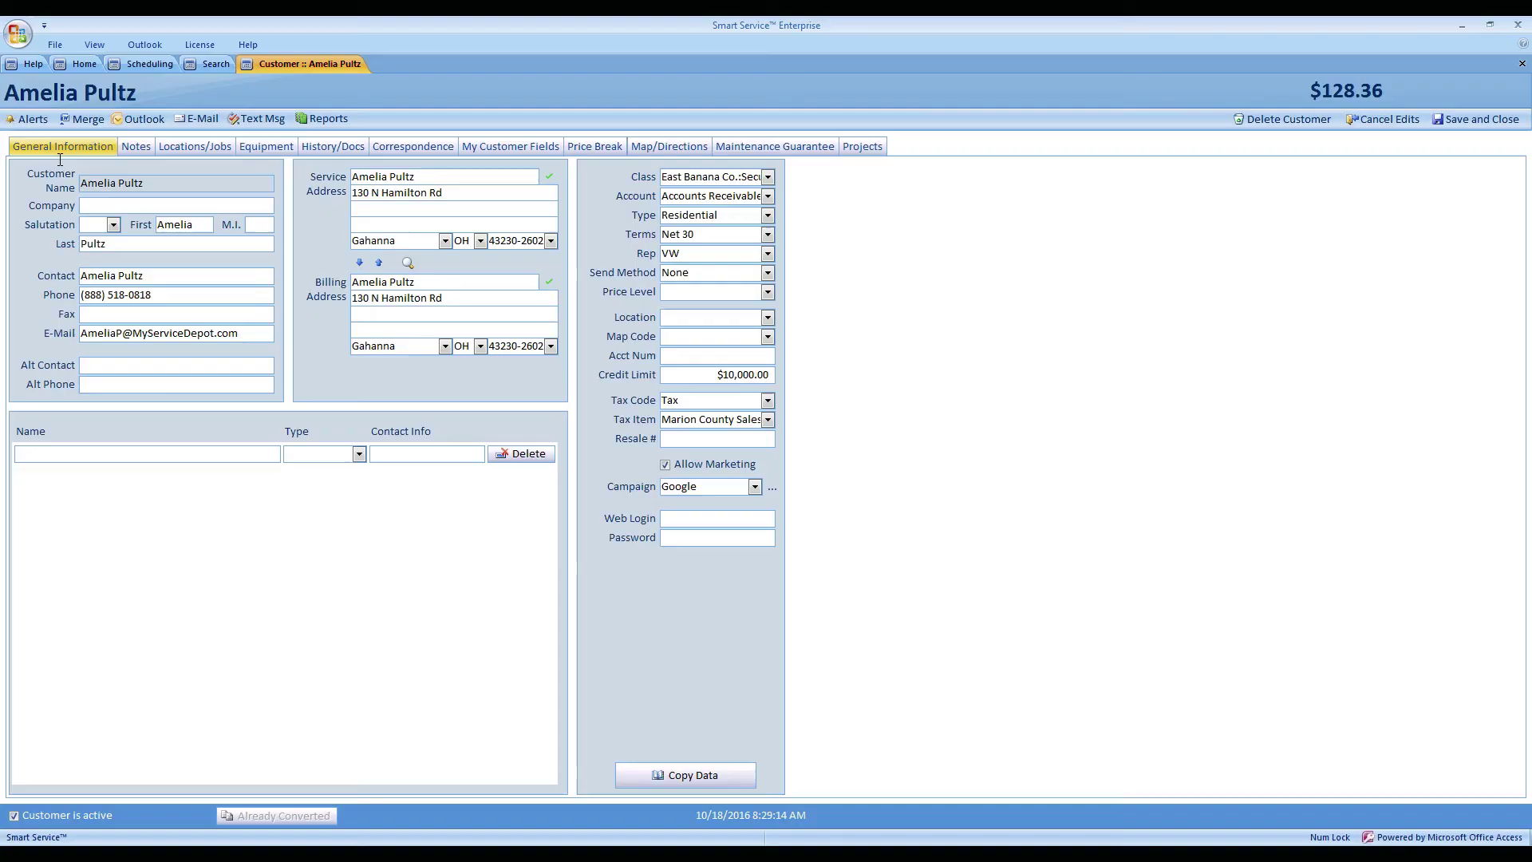
- Open the customer's HVAC blower motor installation proposal and convert it to a customer job
click(186, 151)
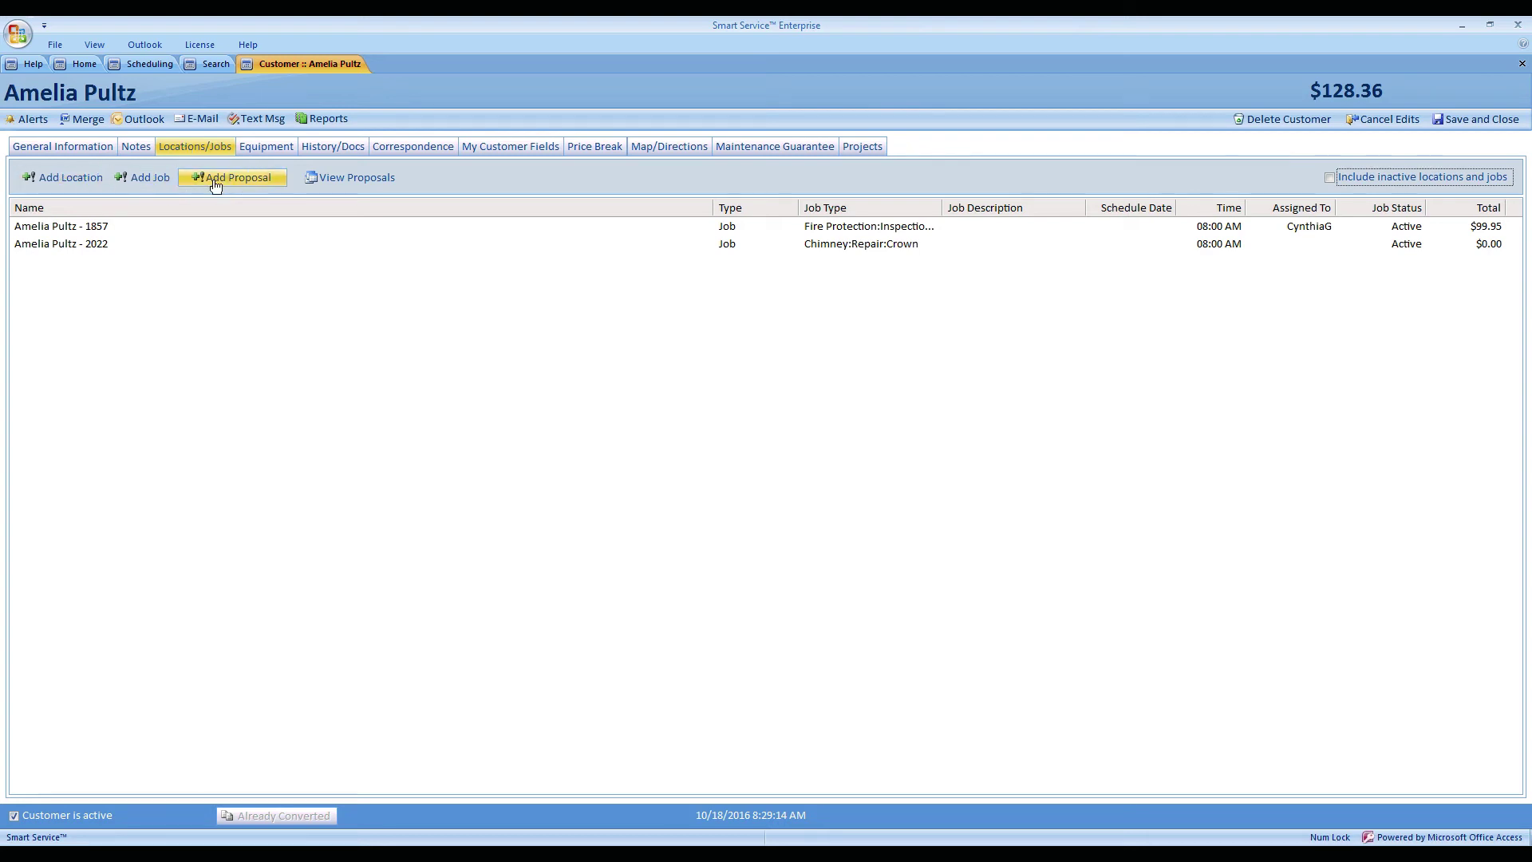
click(341, 177)
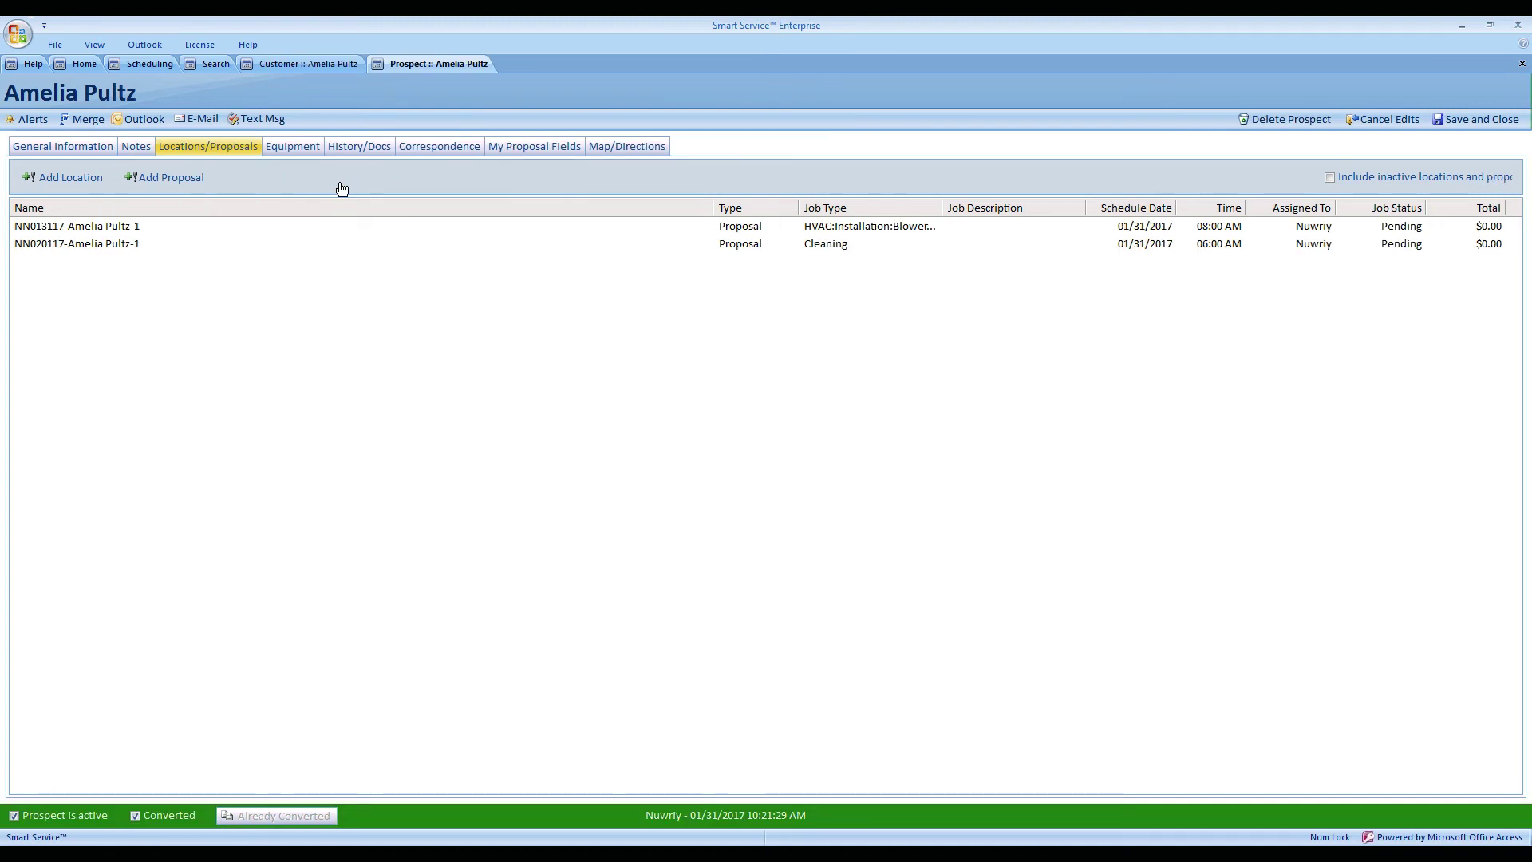
click(870, 232)
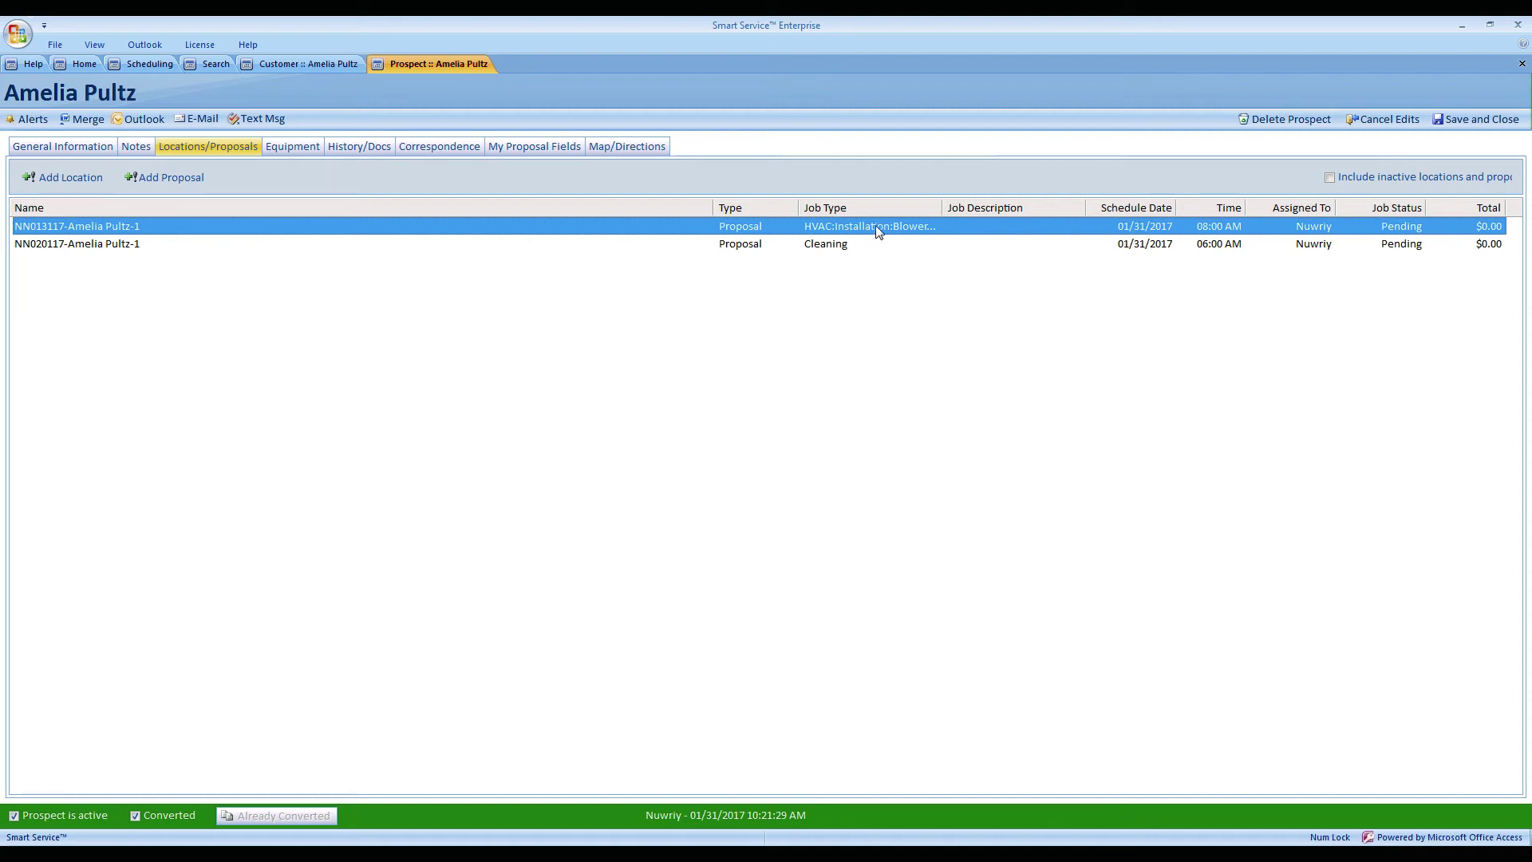
double_click(878, 231)
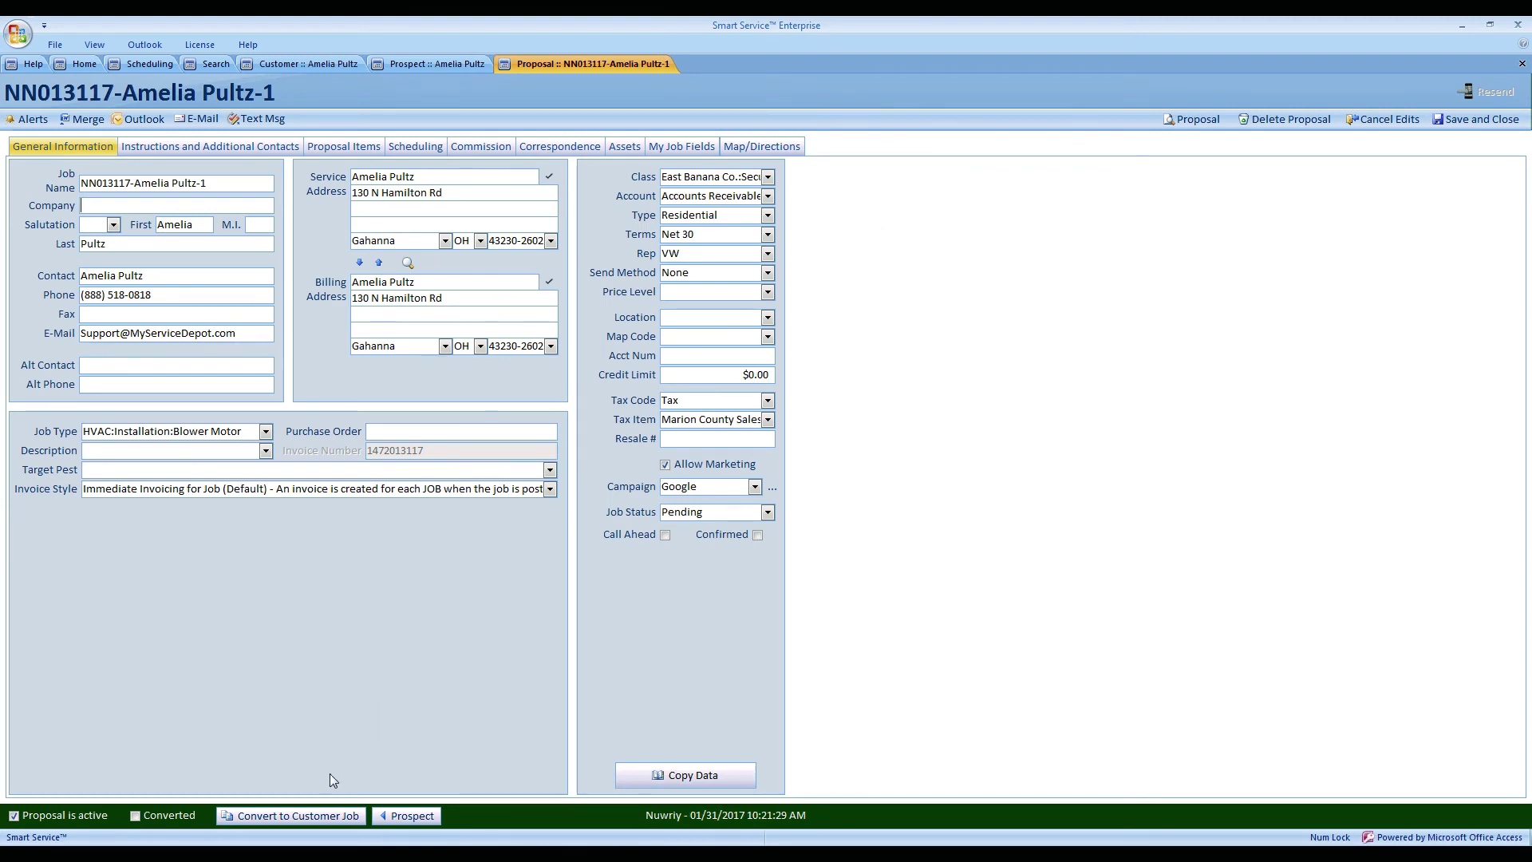
click(319, 817)
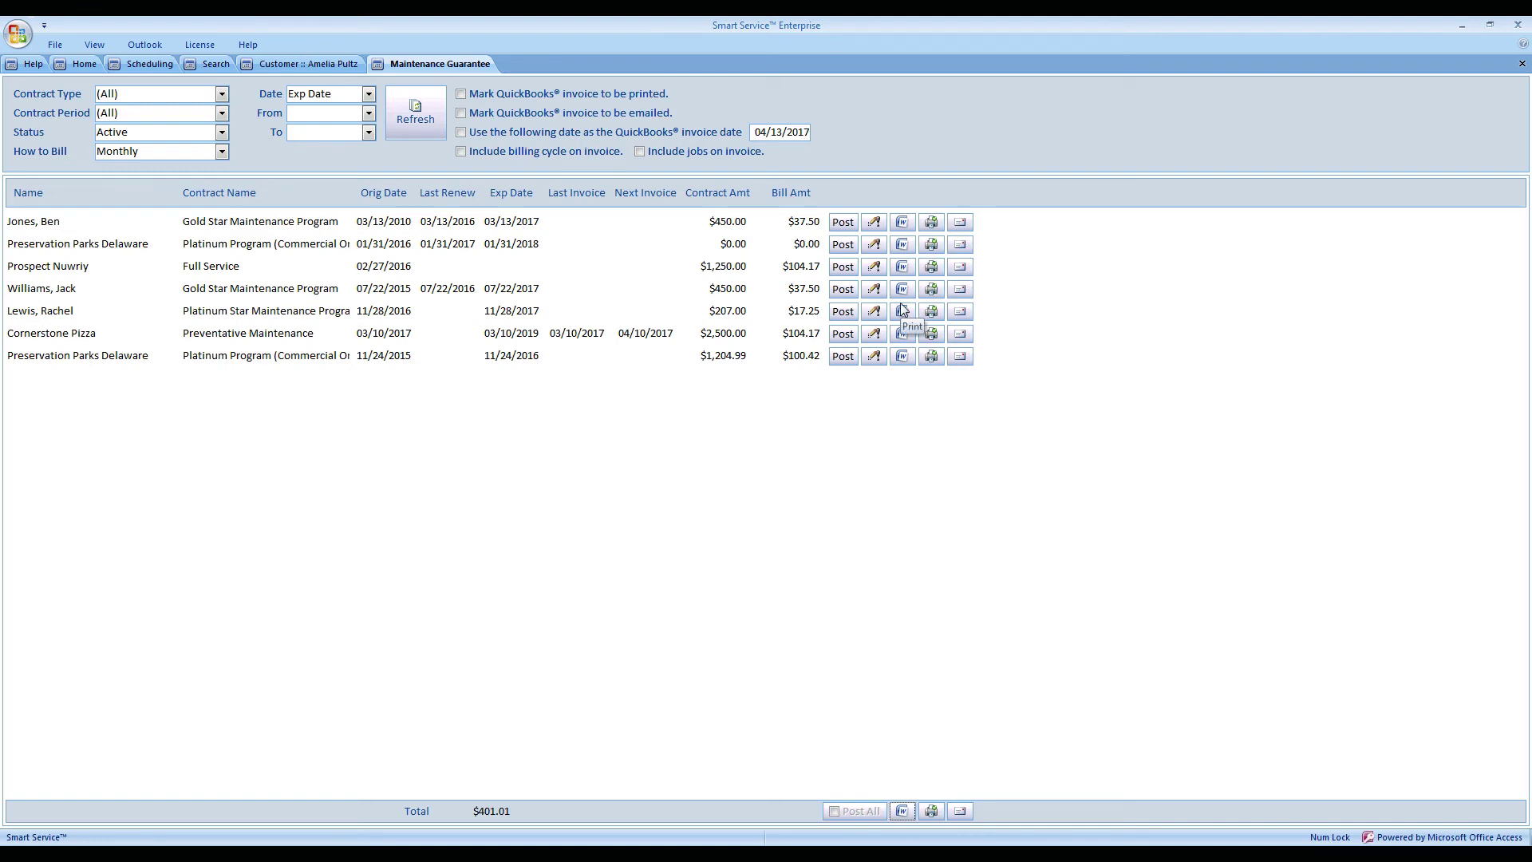
- Merge all listed monthly maintenance contracts into the Word template Service Agreement Expiration Notice & Advertisement.dotx from the My Templates folder
click(903, 811)
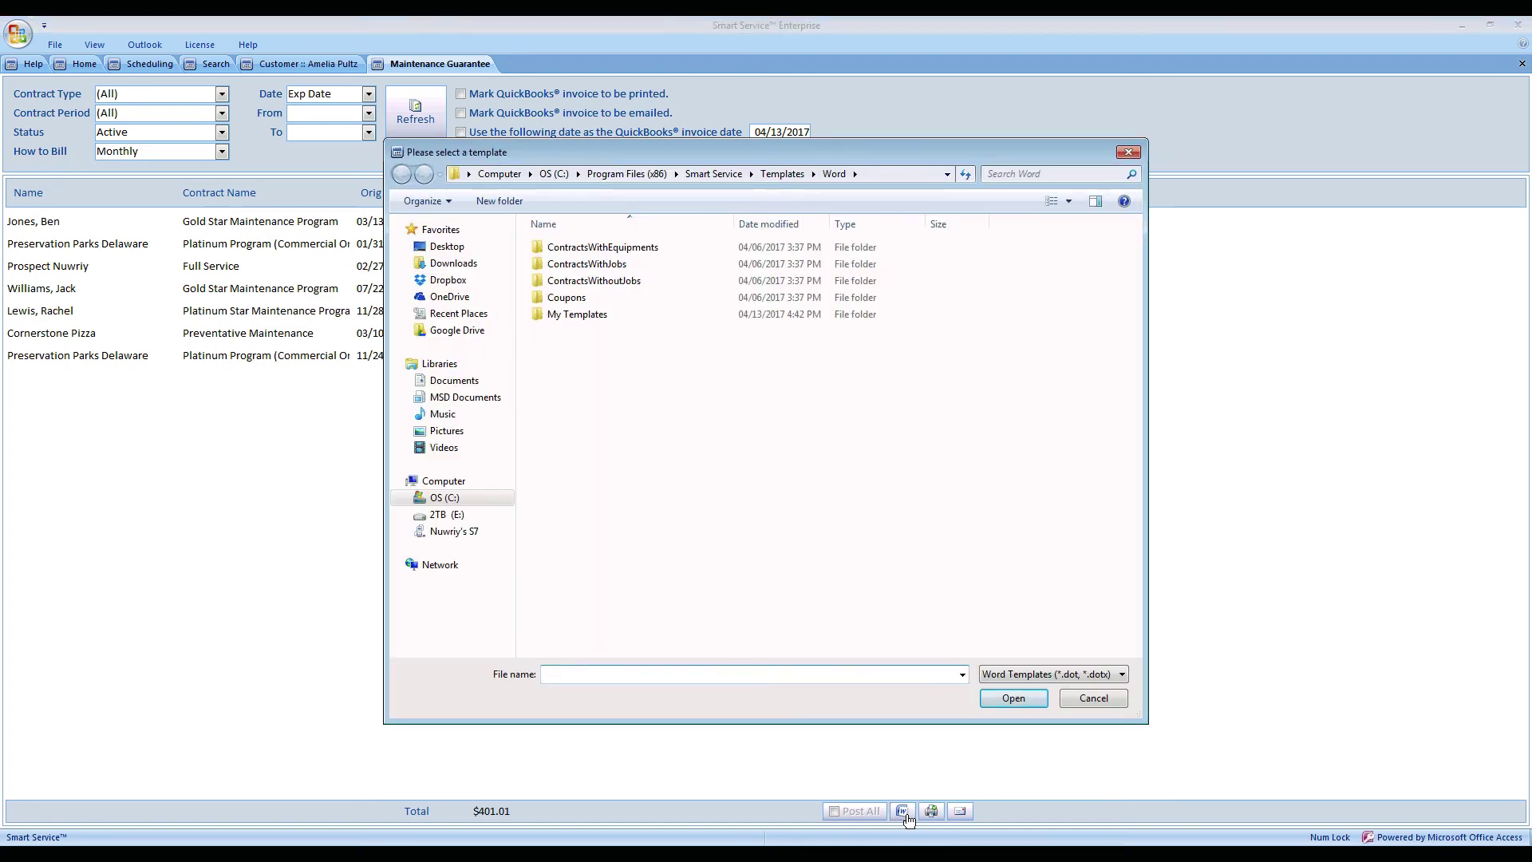
double_click(579, 316)
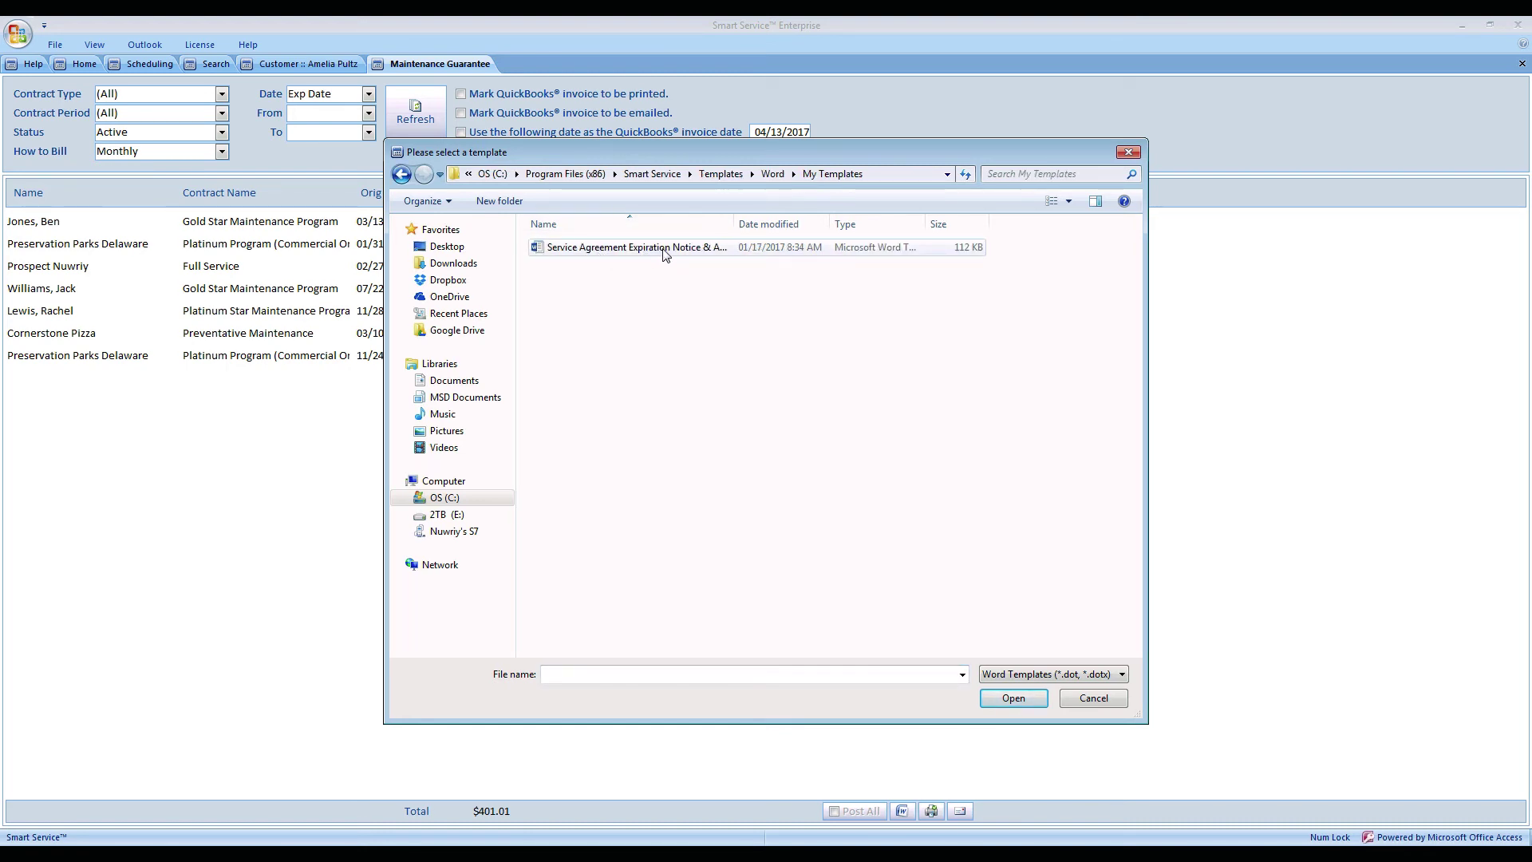
click(401, 174)
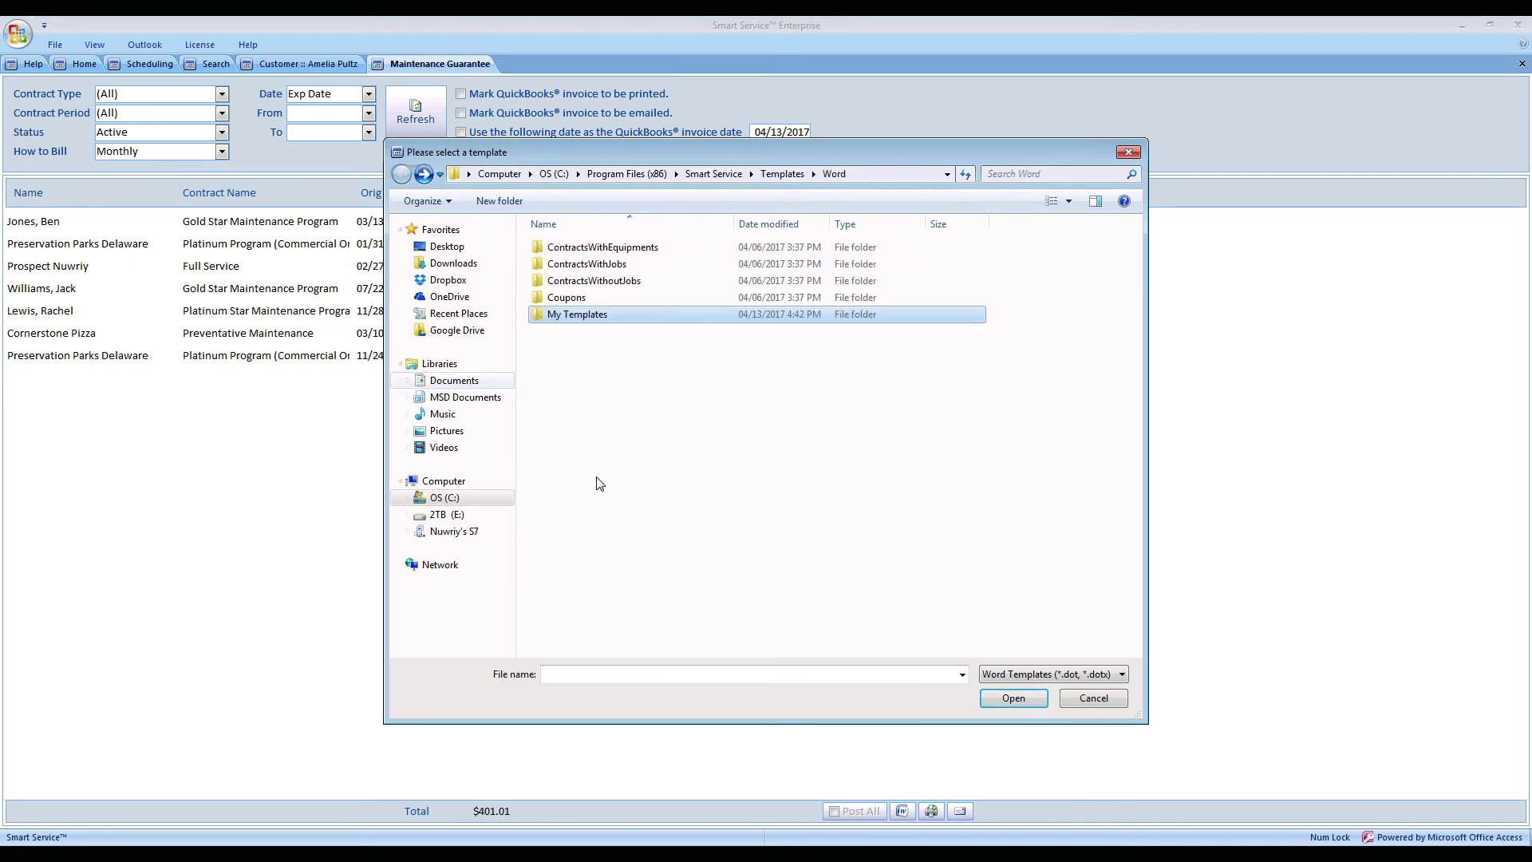
click(763, 489)
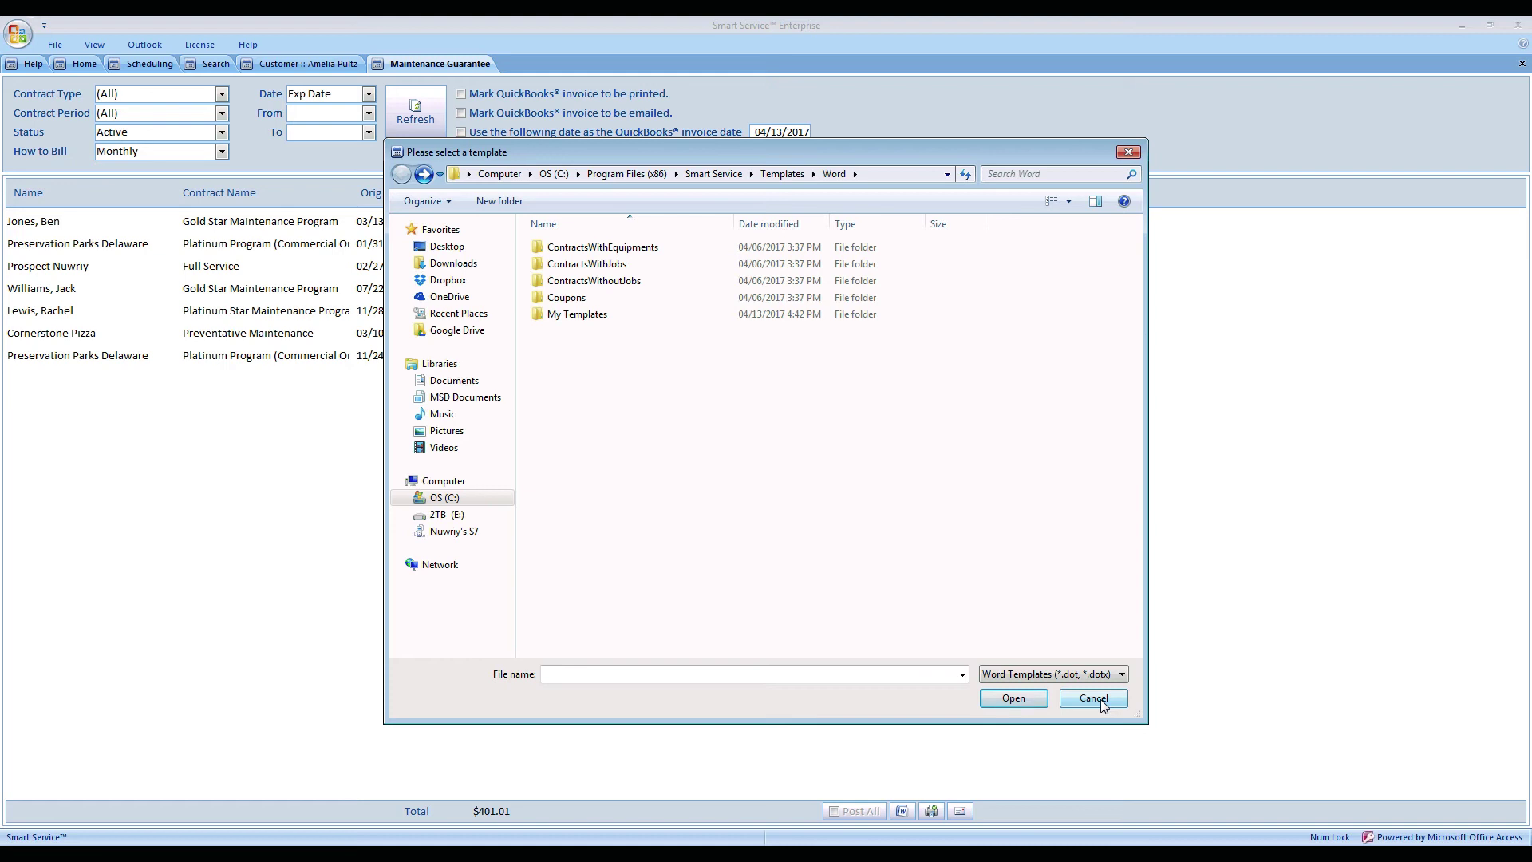
click(602, 316)
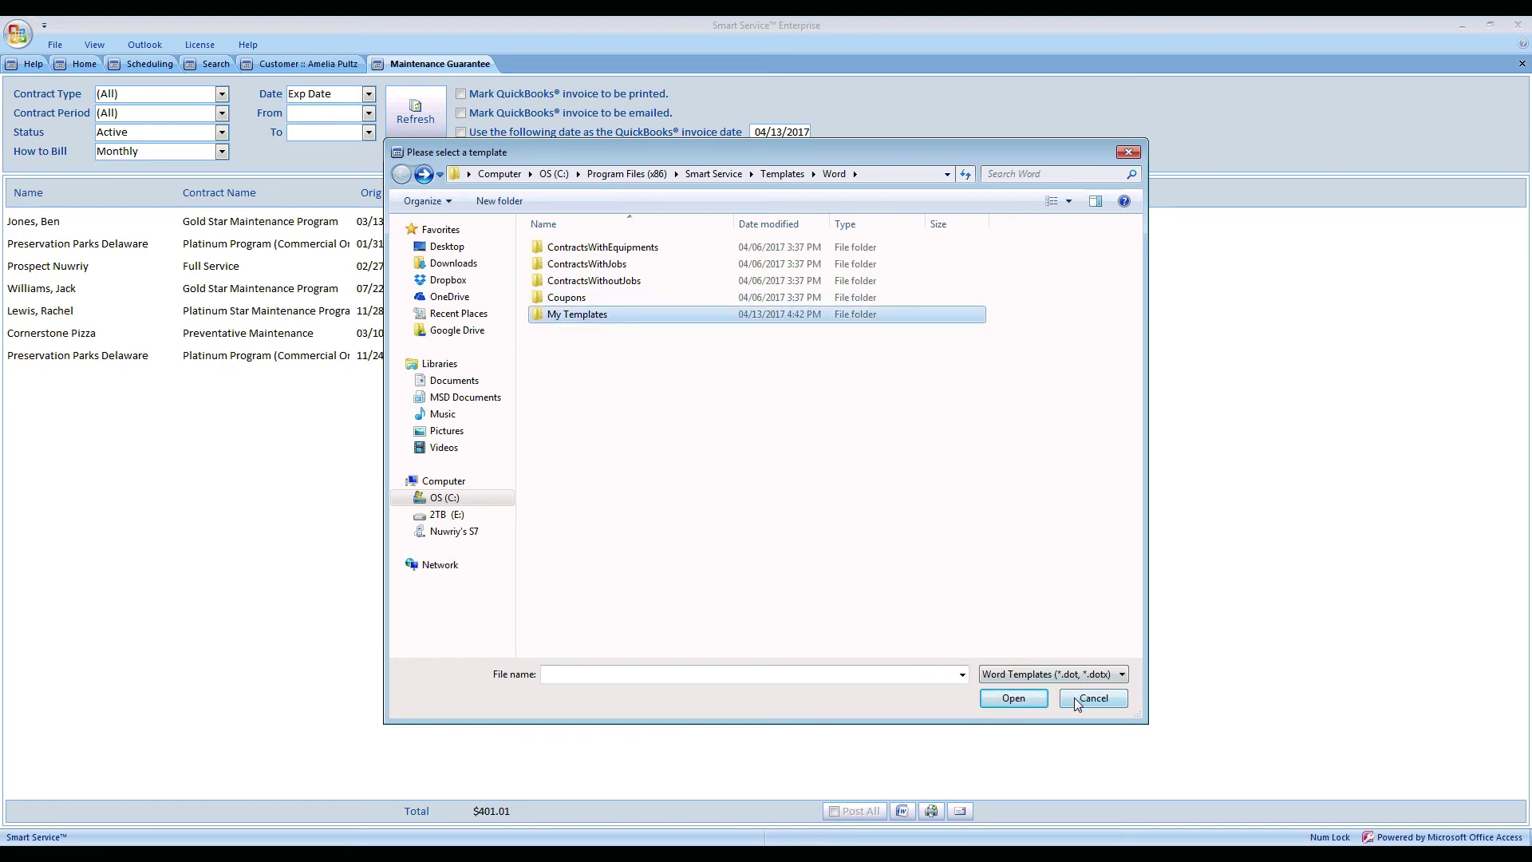
click(1013, 697)
click(700, 252)
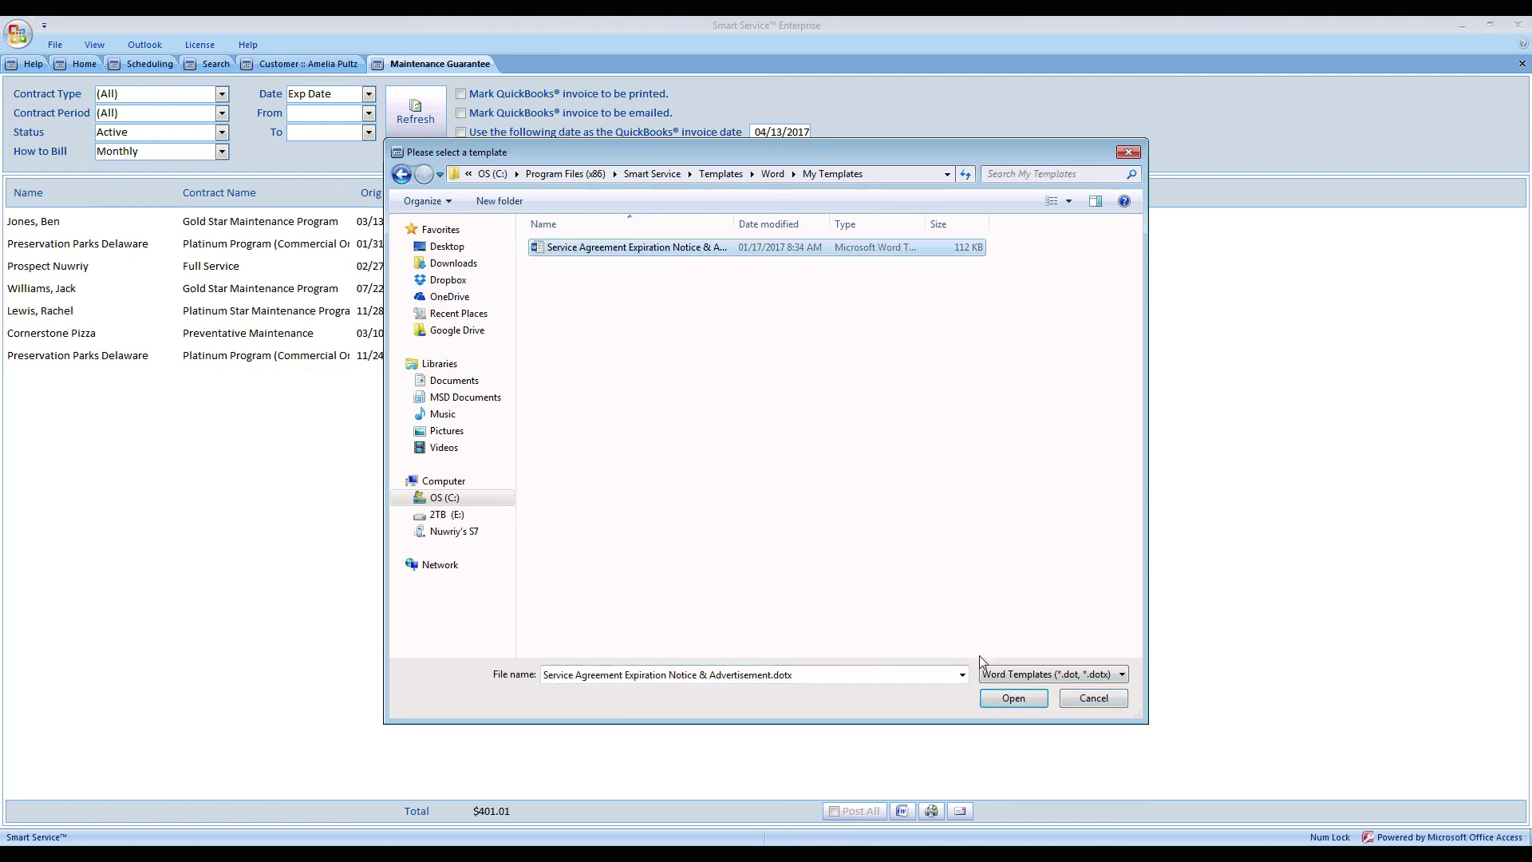
click(1008, 700)
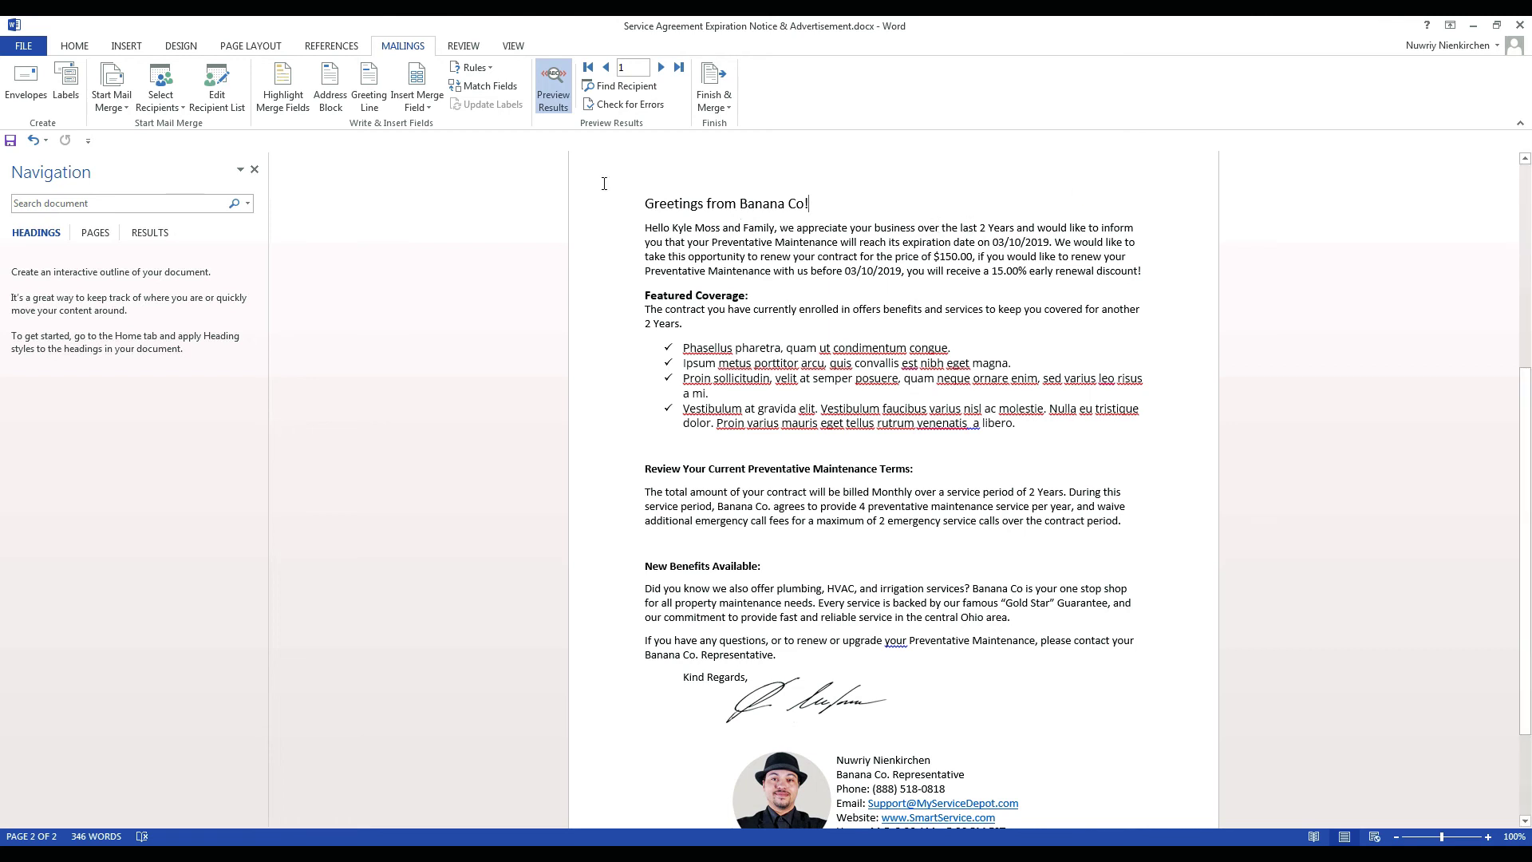
- Examine the merged letter in Word: the available merge fields, the recipient name in the greeting, and the Finish & Merge options
click(425, 101)
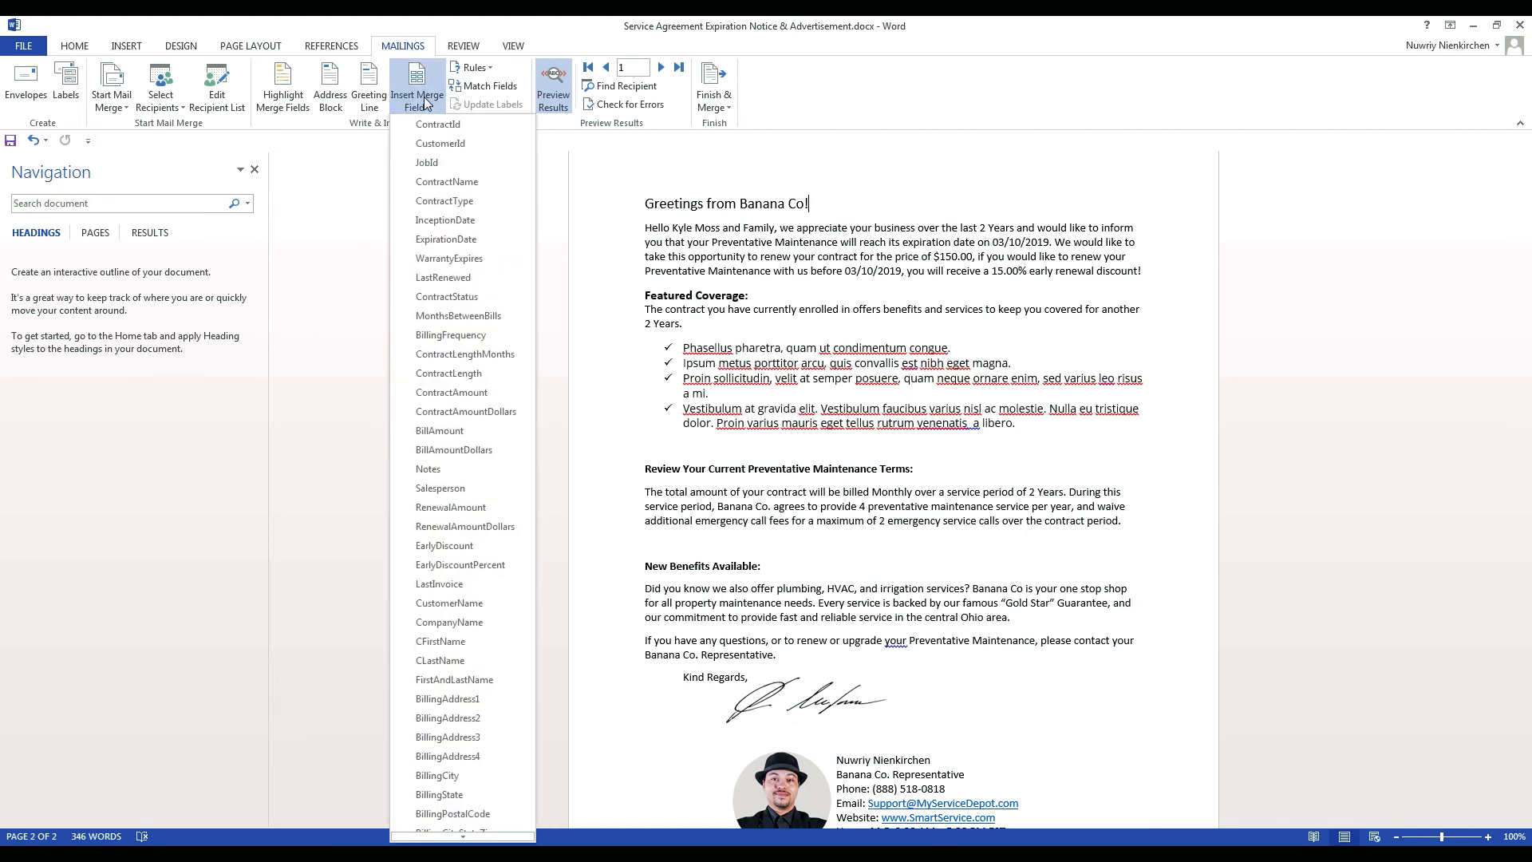
scroll(451, 284, down, 13)
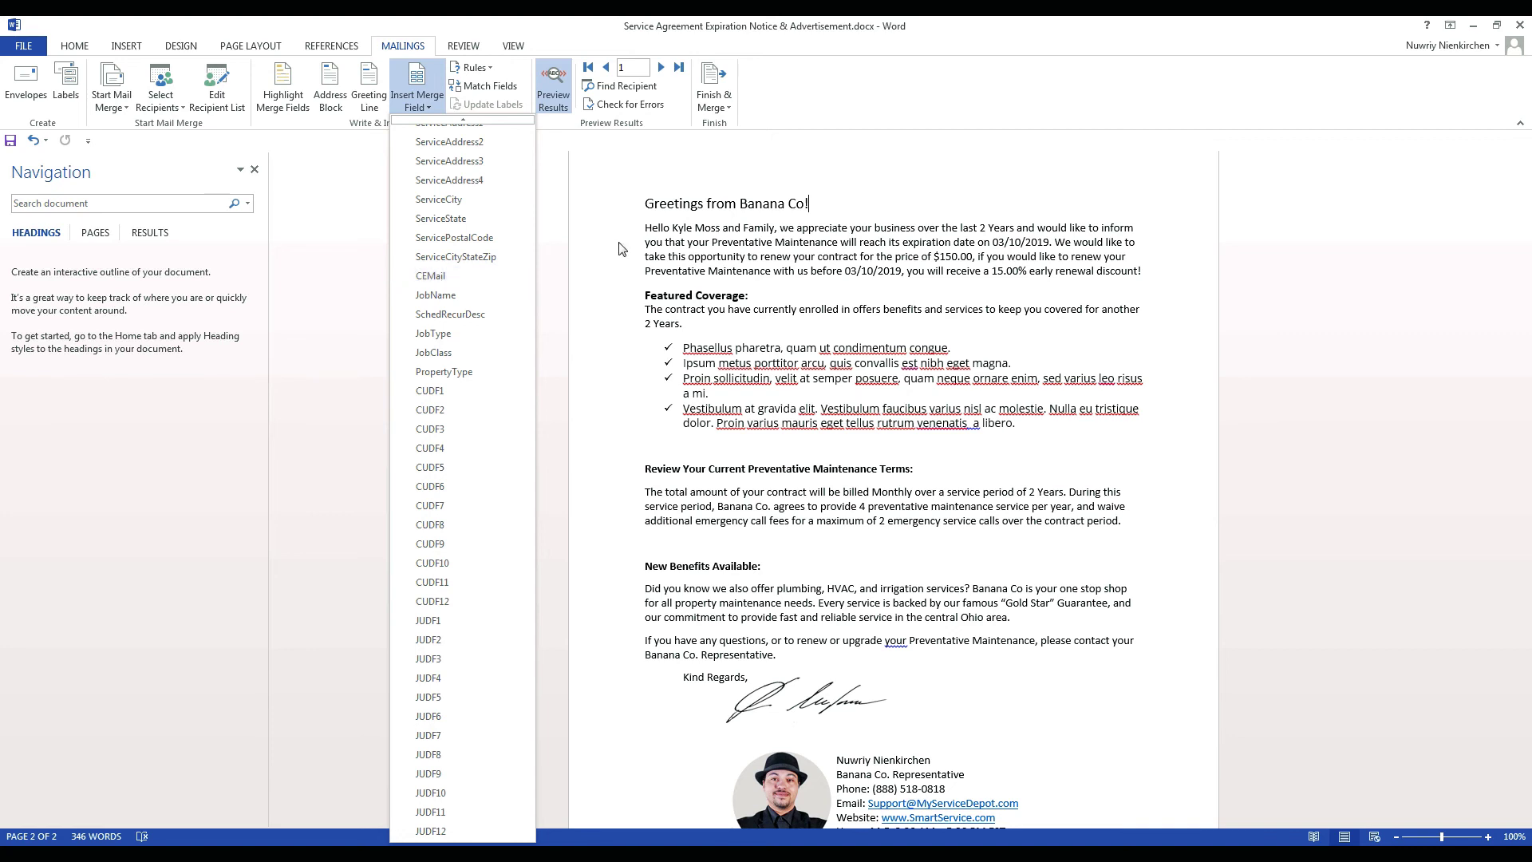
key(Escape)
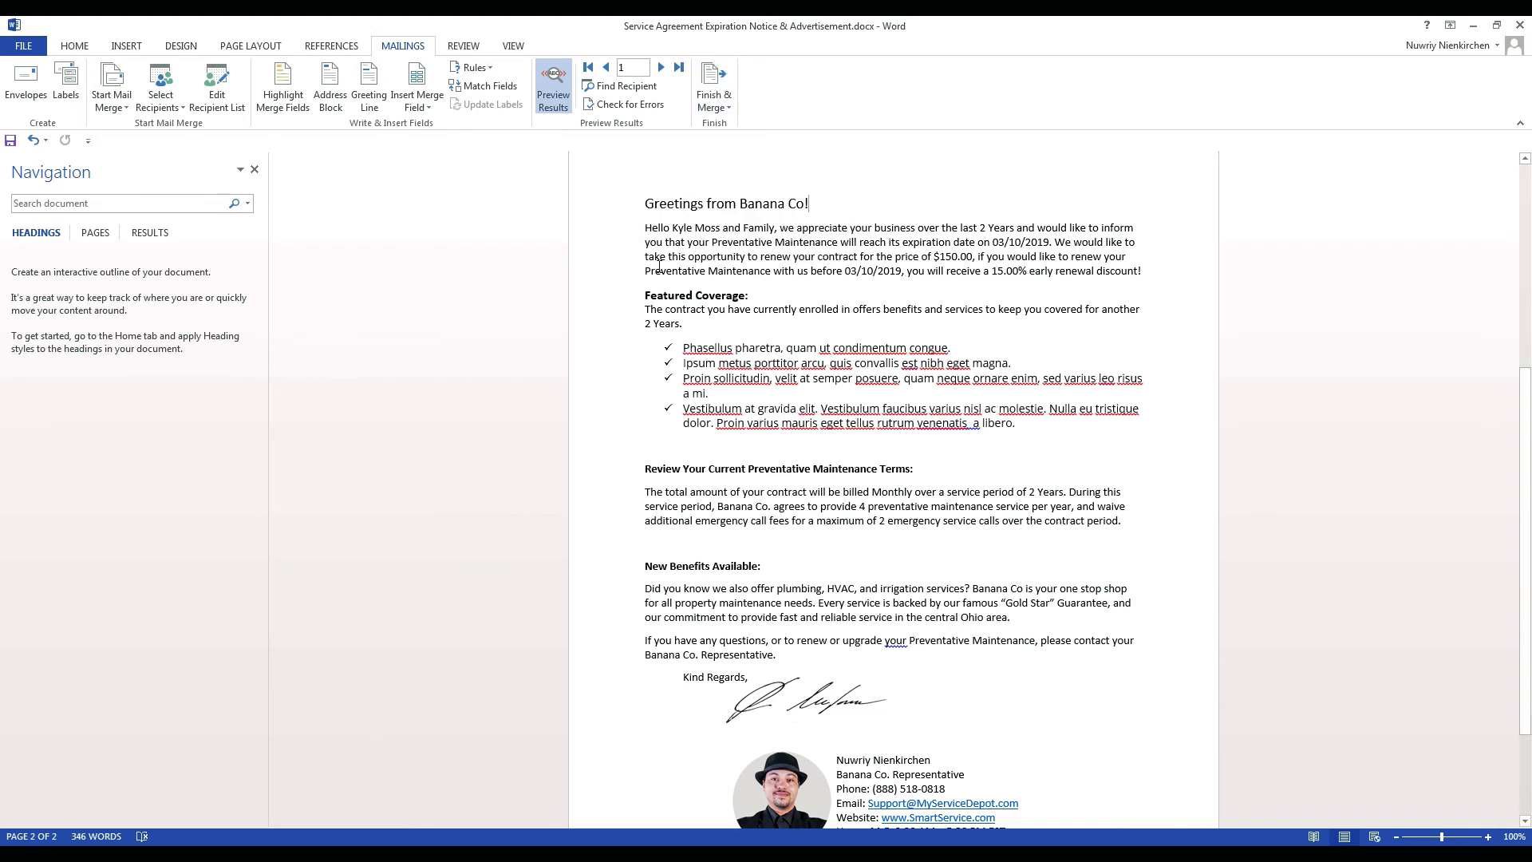
drag(687, 234, 735, 231)
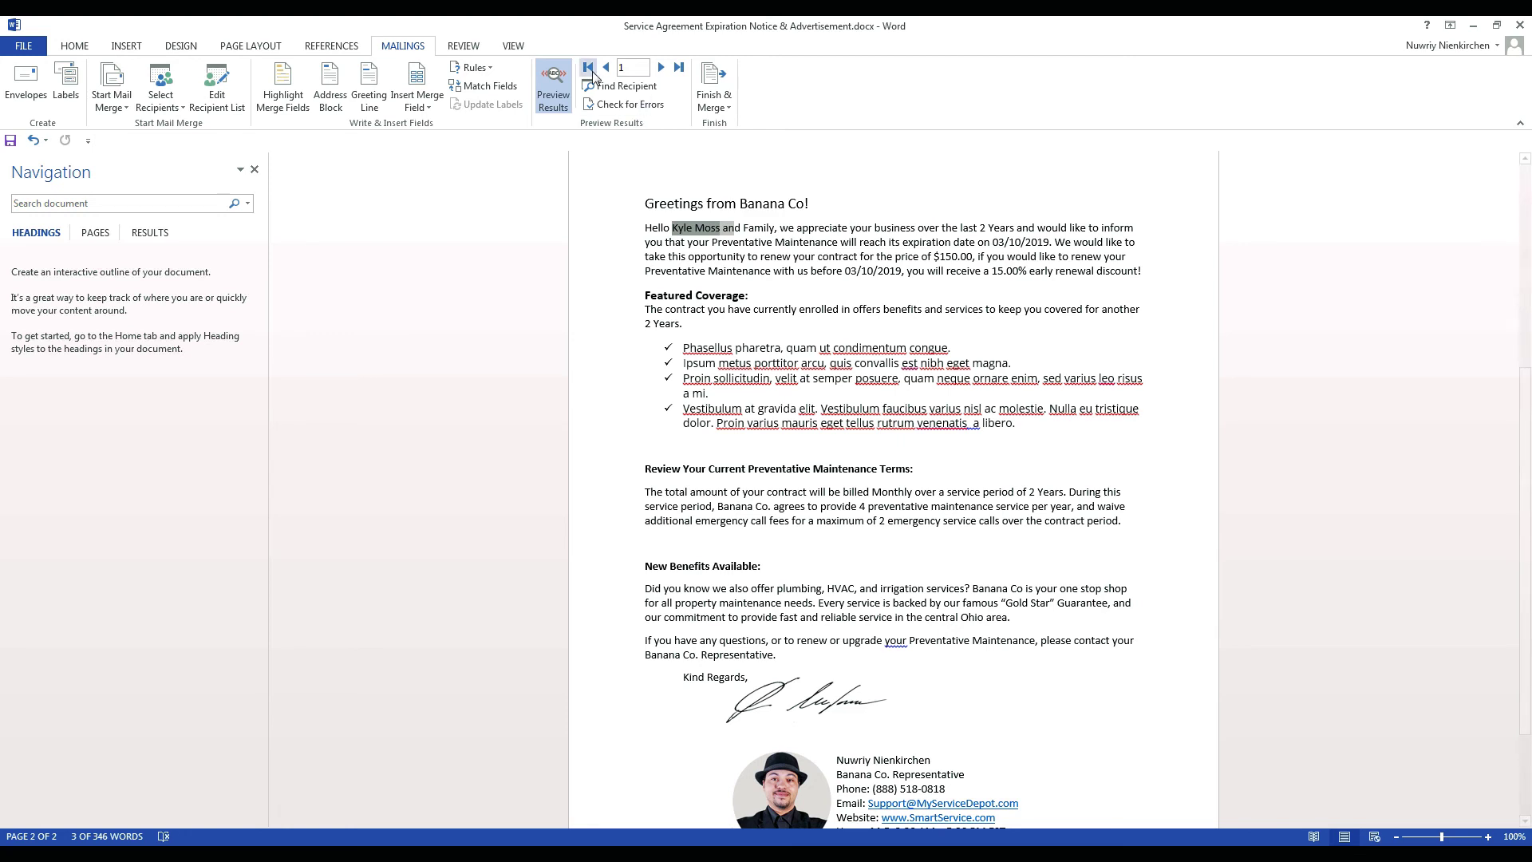
click(730, 106)
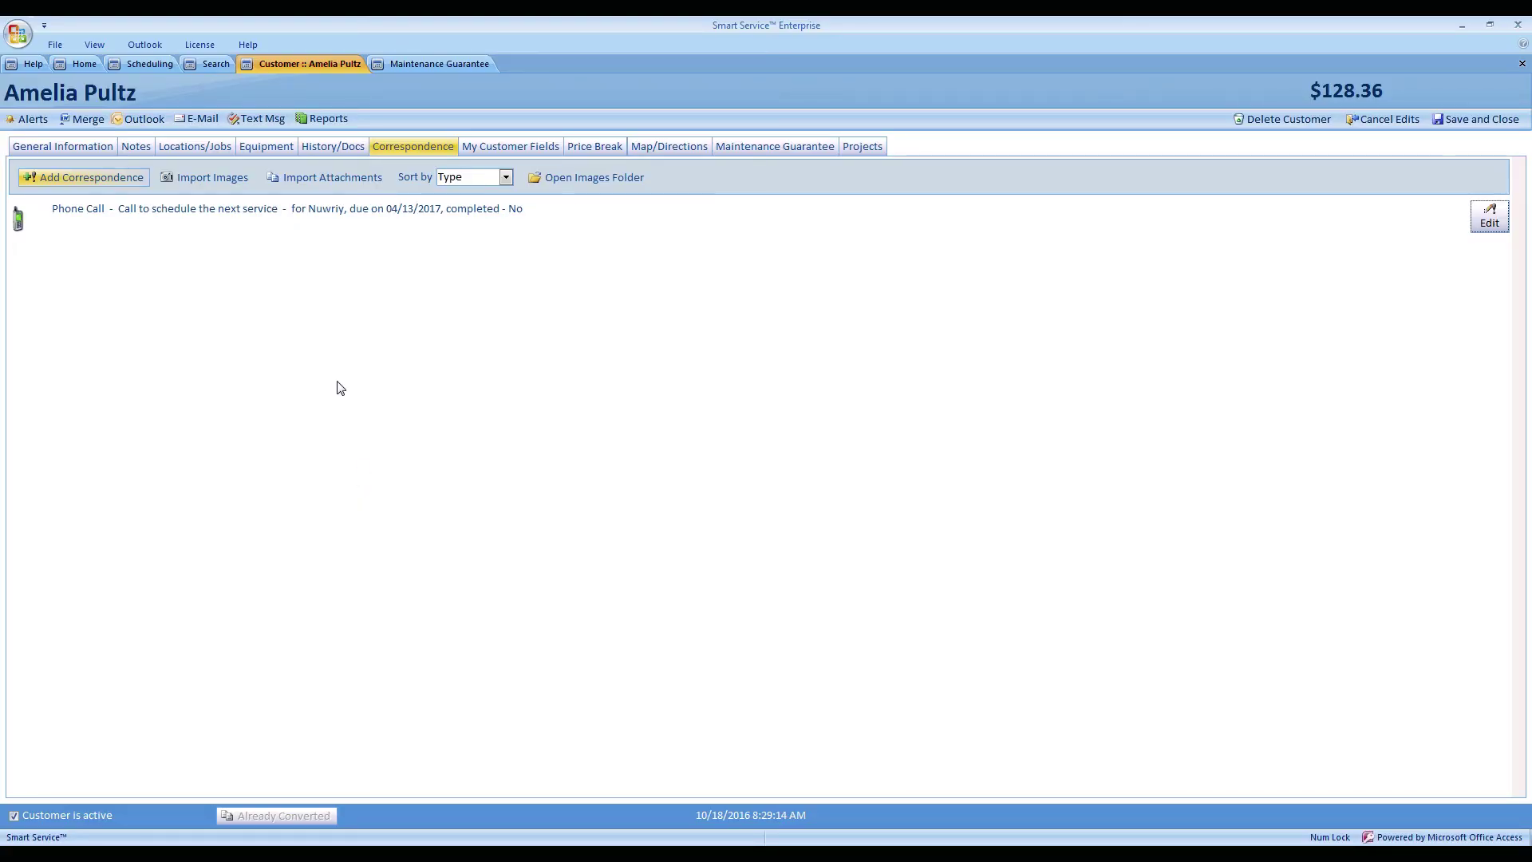
- In Smart Service, open the customer's phone call correspondence about scheduling the next service, decline its deletion, and save it
double_click(342, 212)
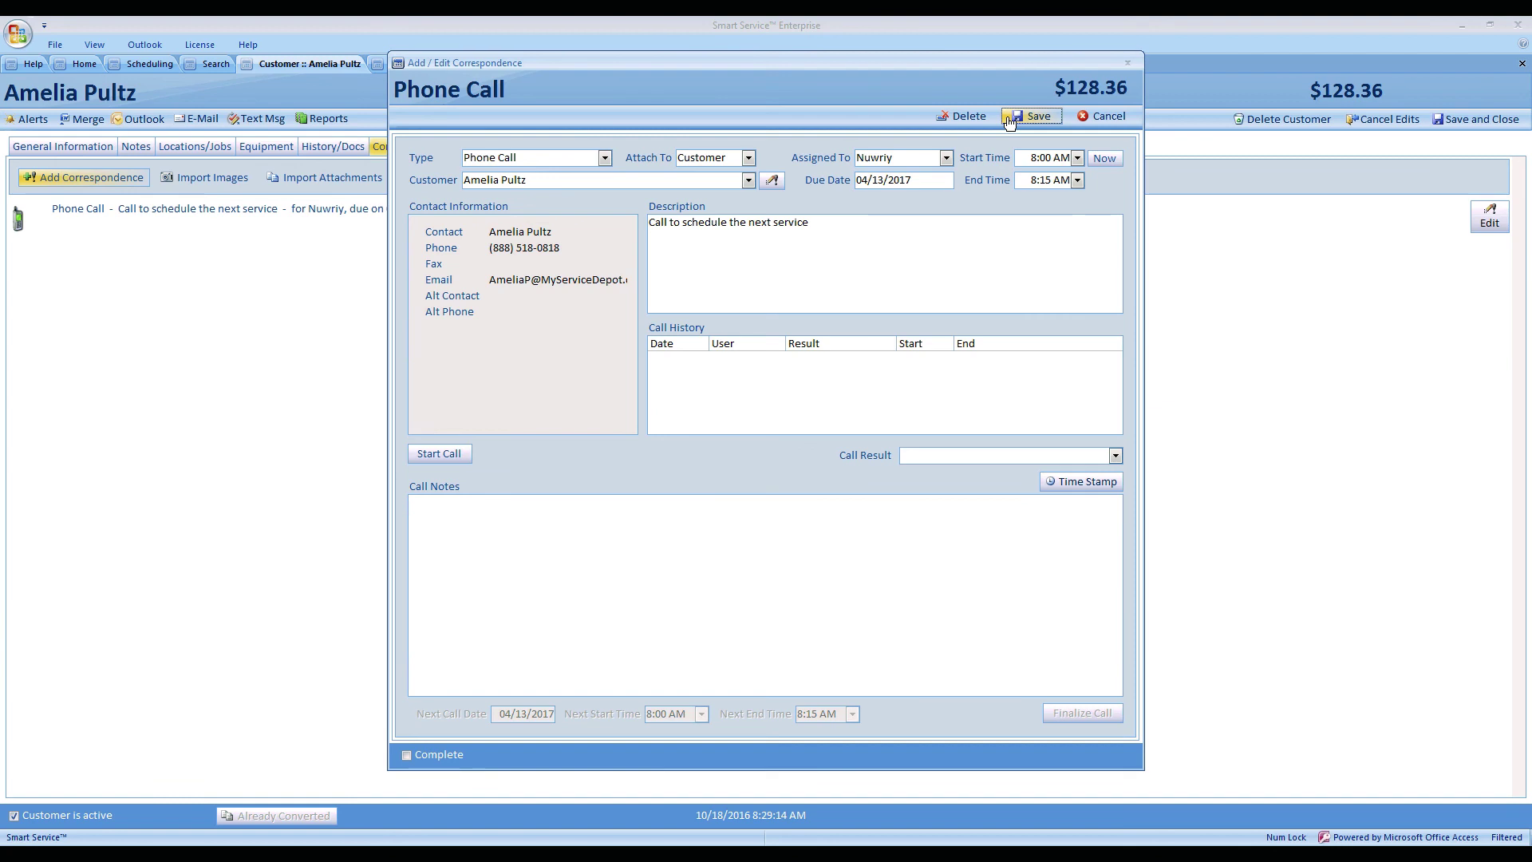
click(975, 118)
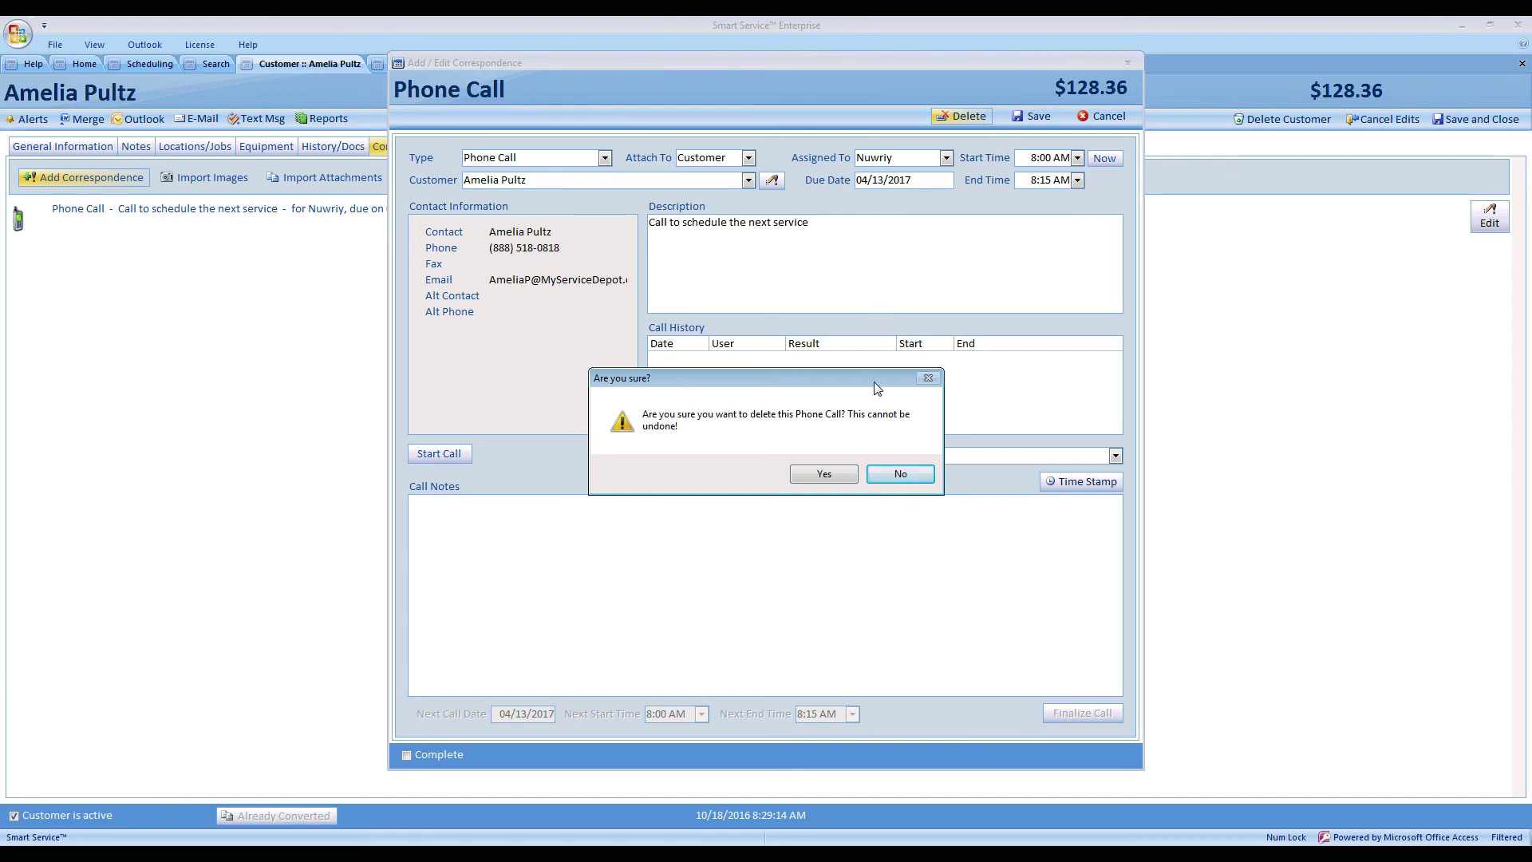
click(902, 477)
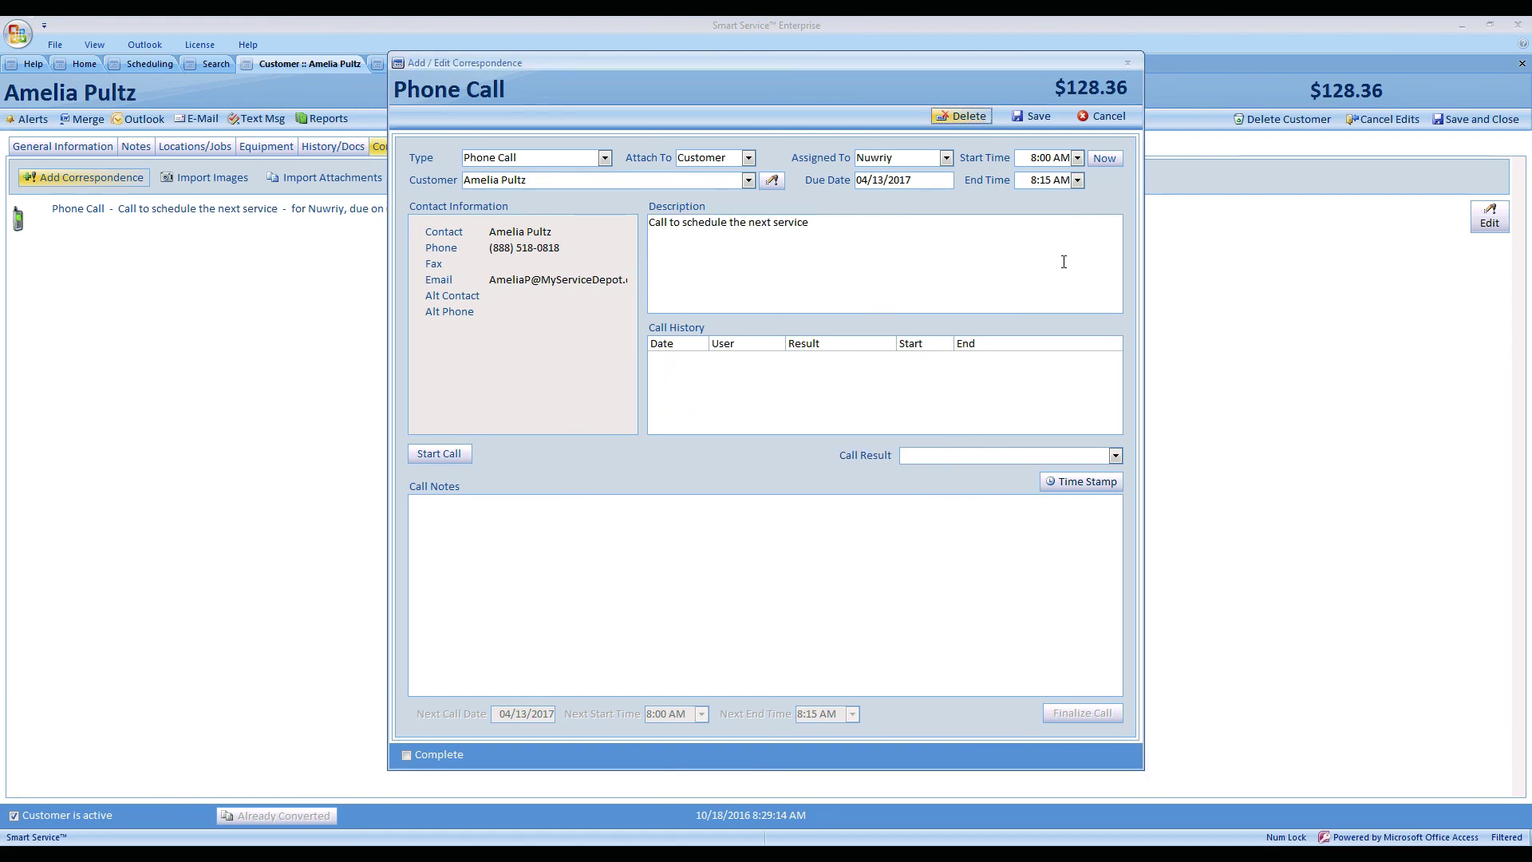
click(1034, 116)
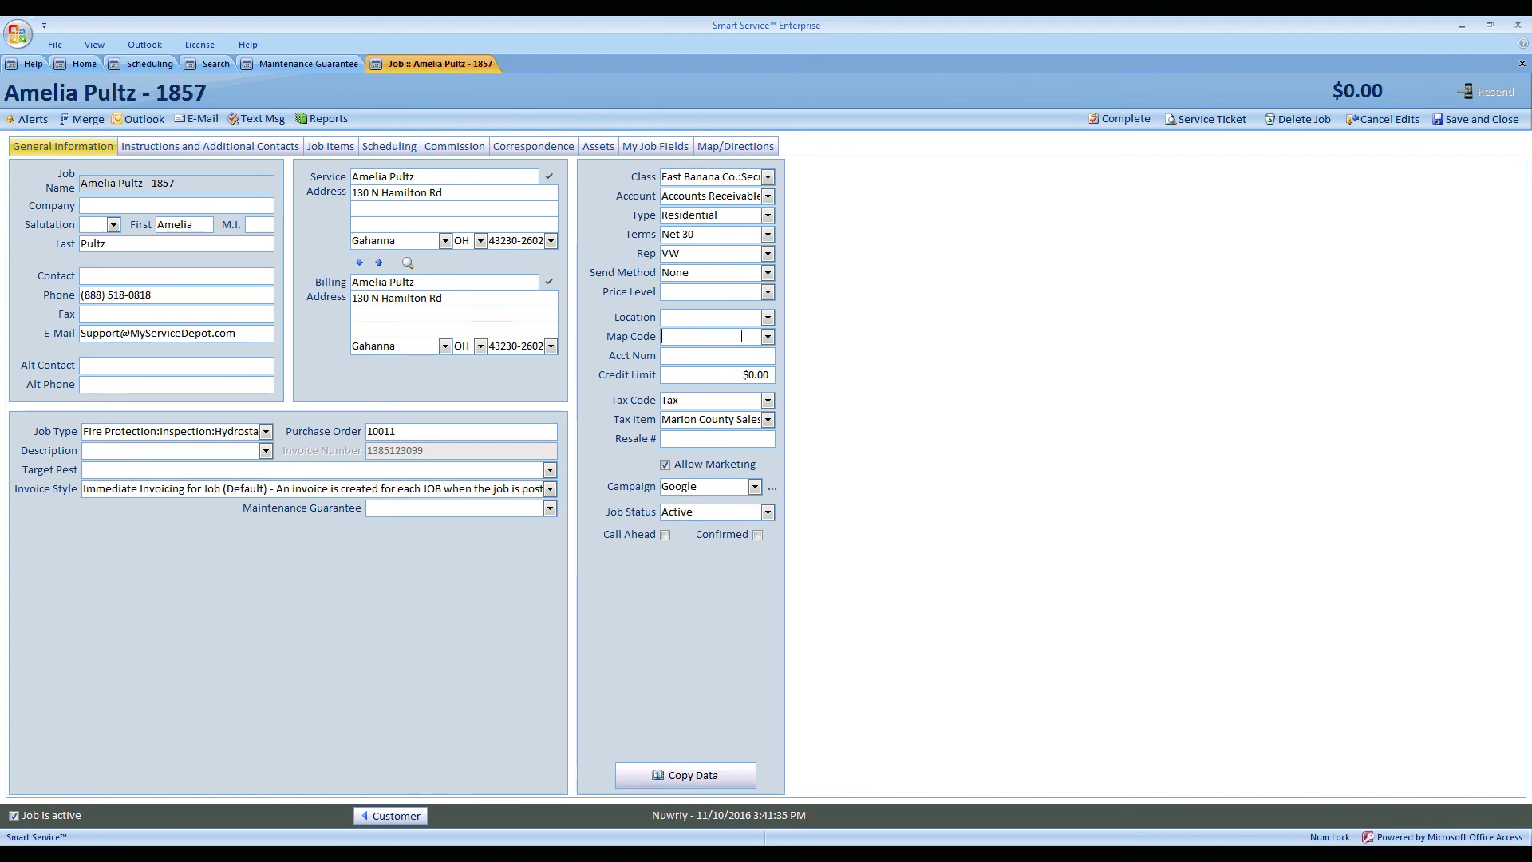
- Set the map code of the customer's fire protection inspection job to 101 13
click(665, 337)
text(1)
click(725, 339)
- Copy only the Map Code field to the customer record and the customer's other job, and check it in the customer record
click(691, 776)
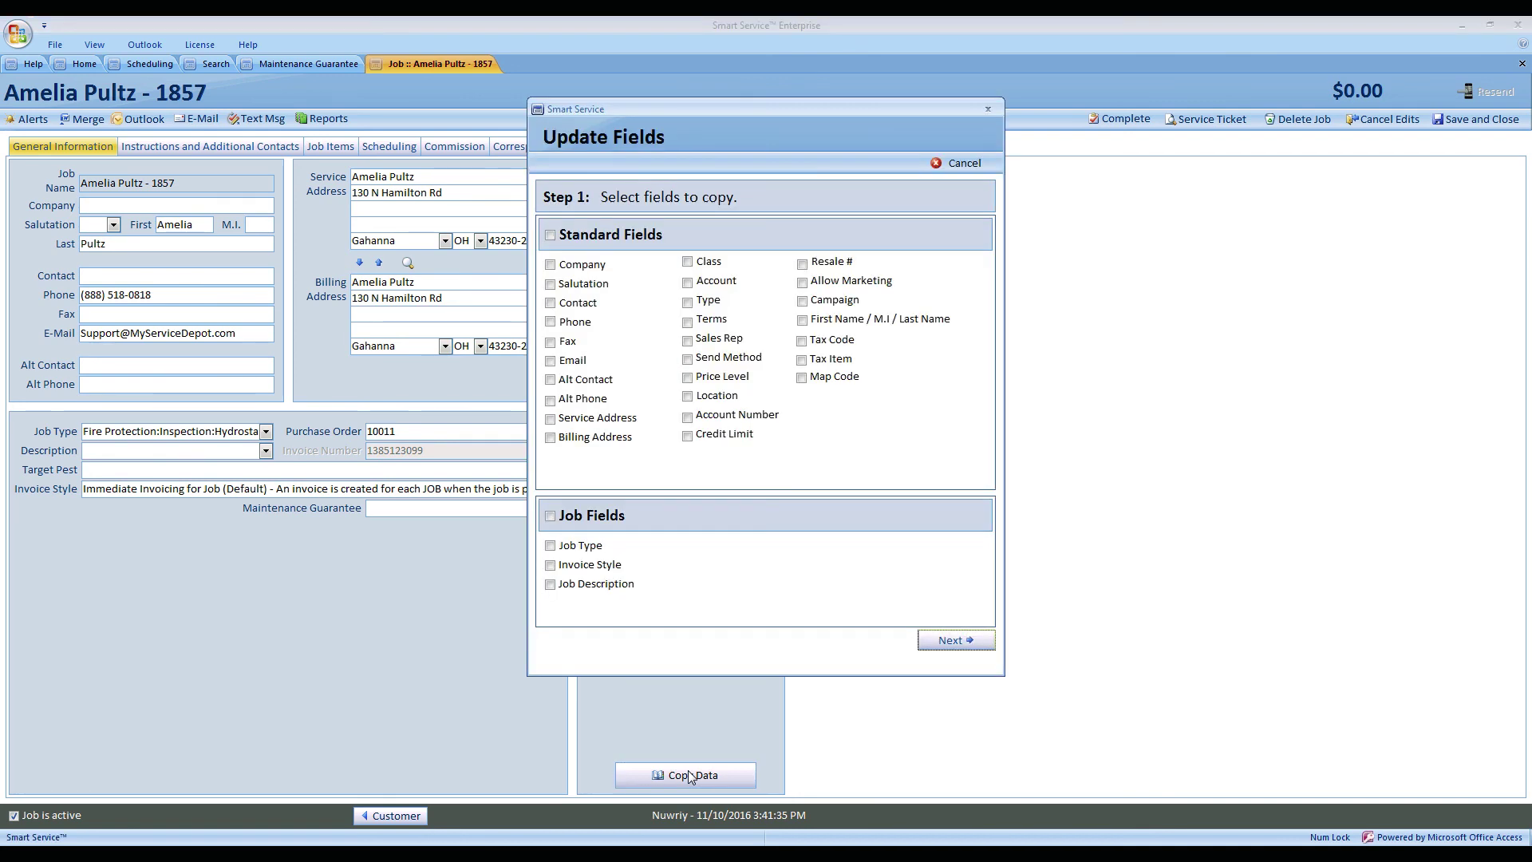
click(802, 378)
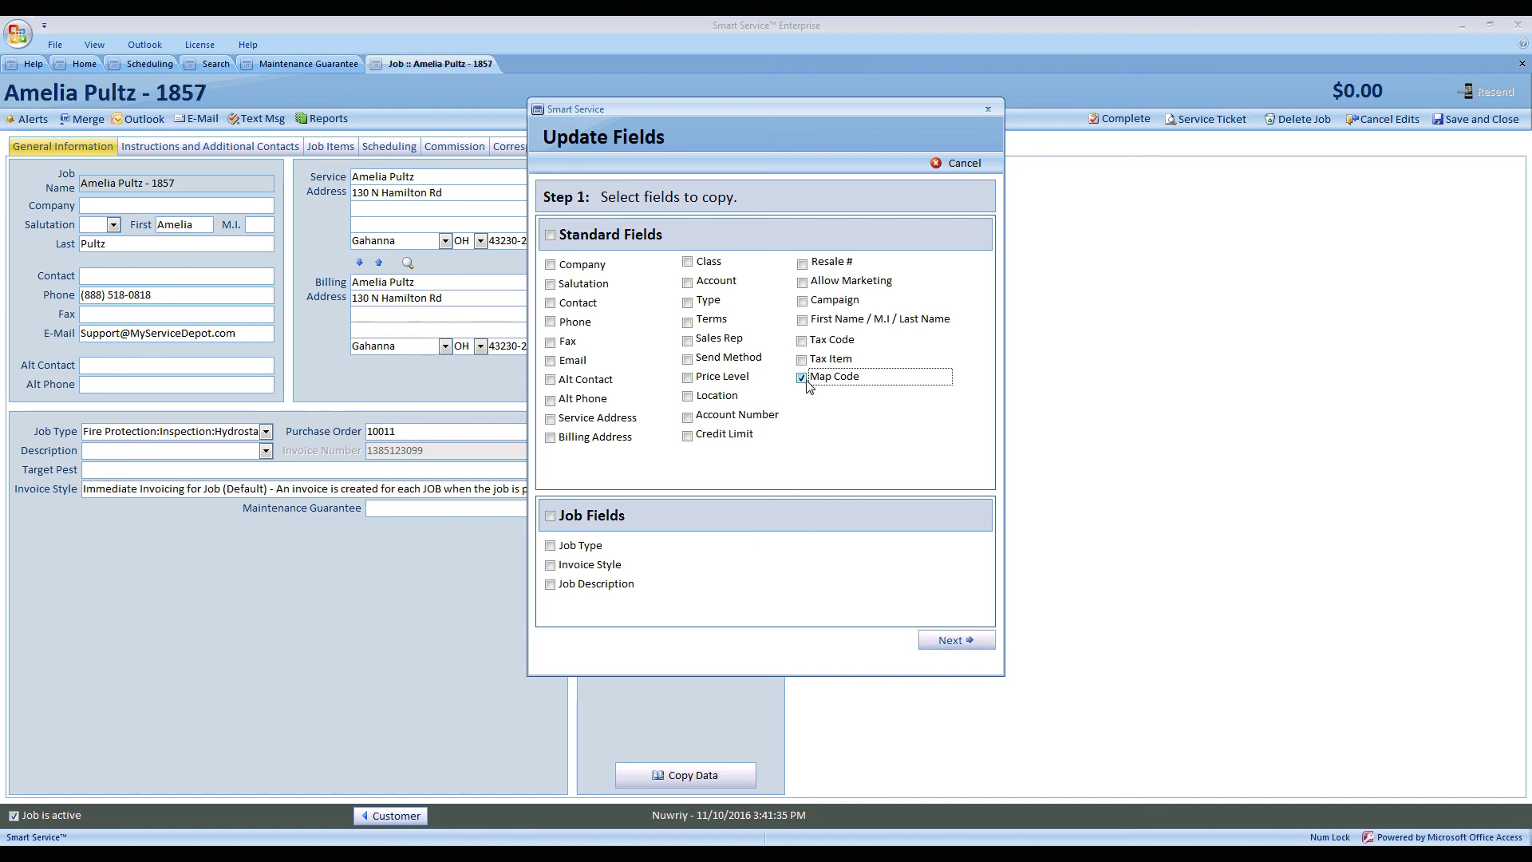
click(964, 643)
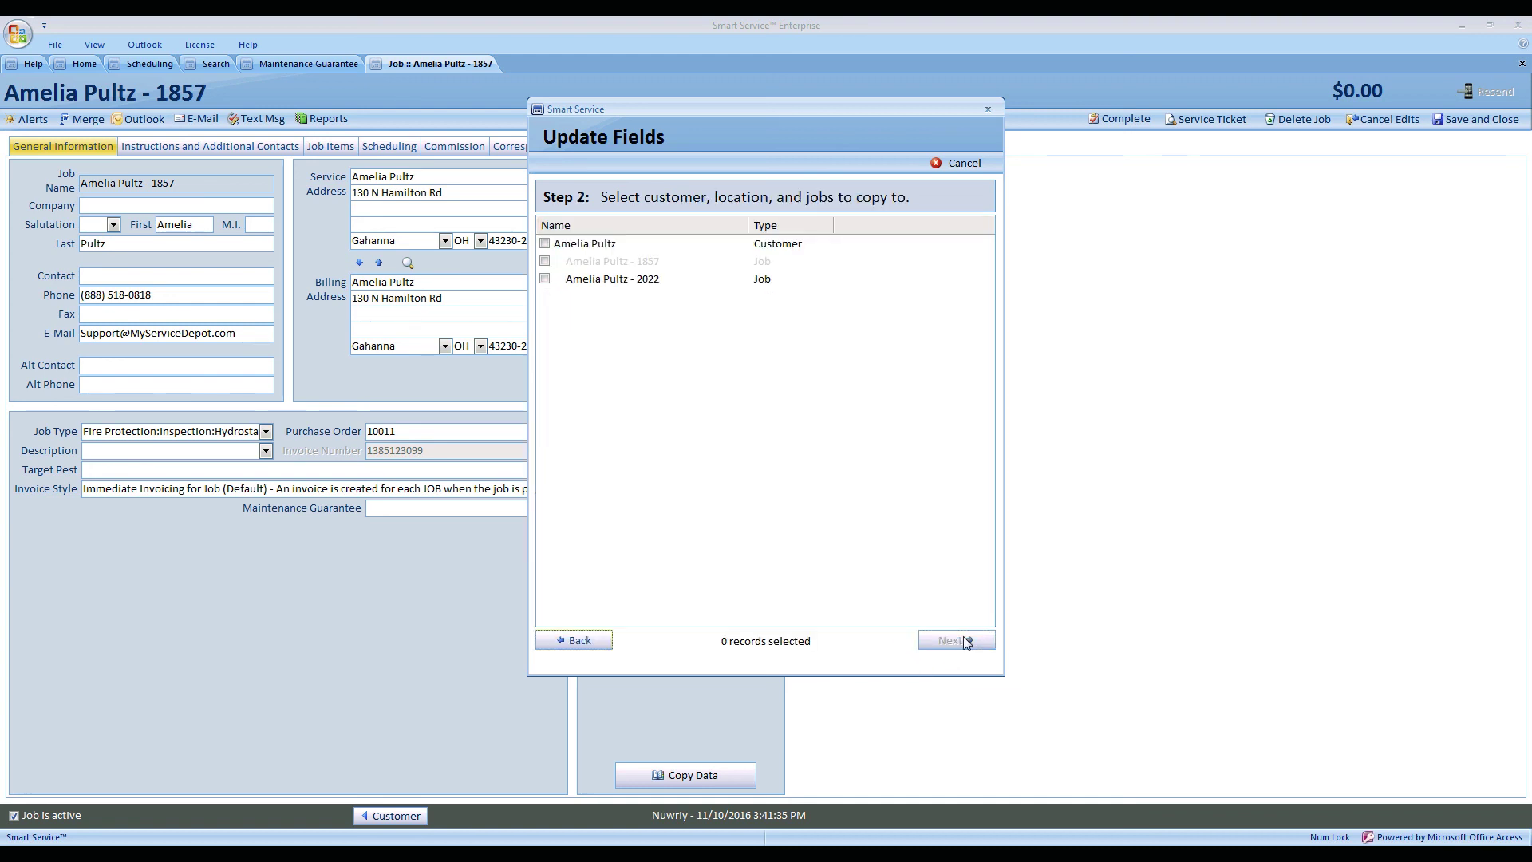
click(545, 244)
click(546, 279)
click(951, 643)
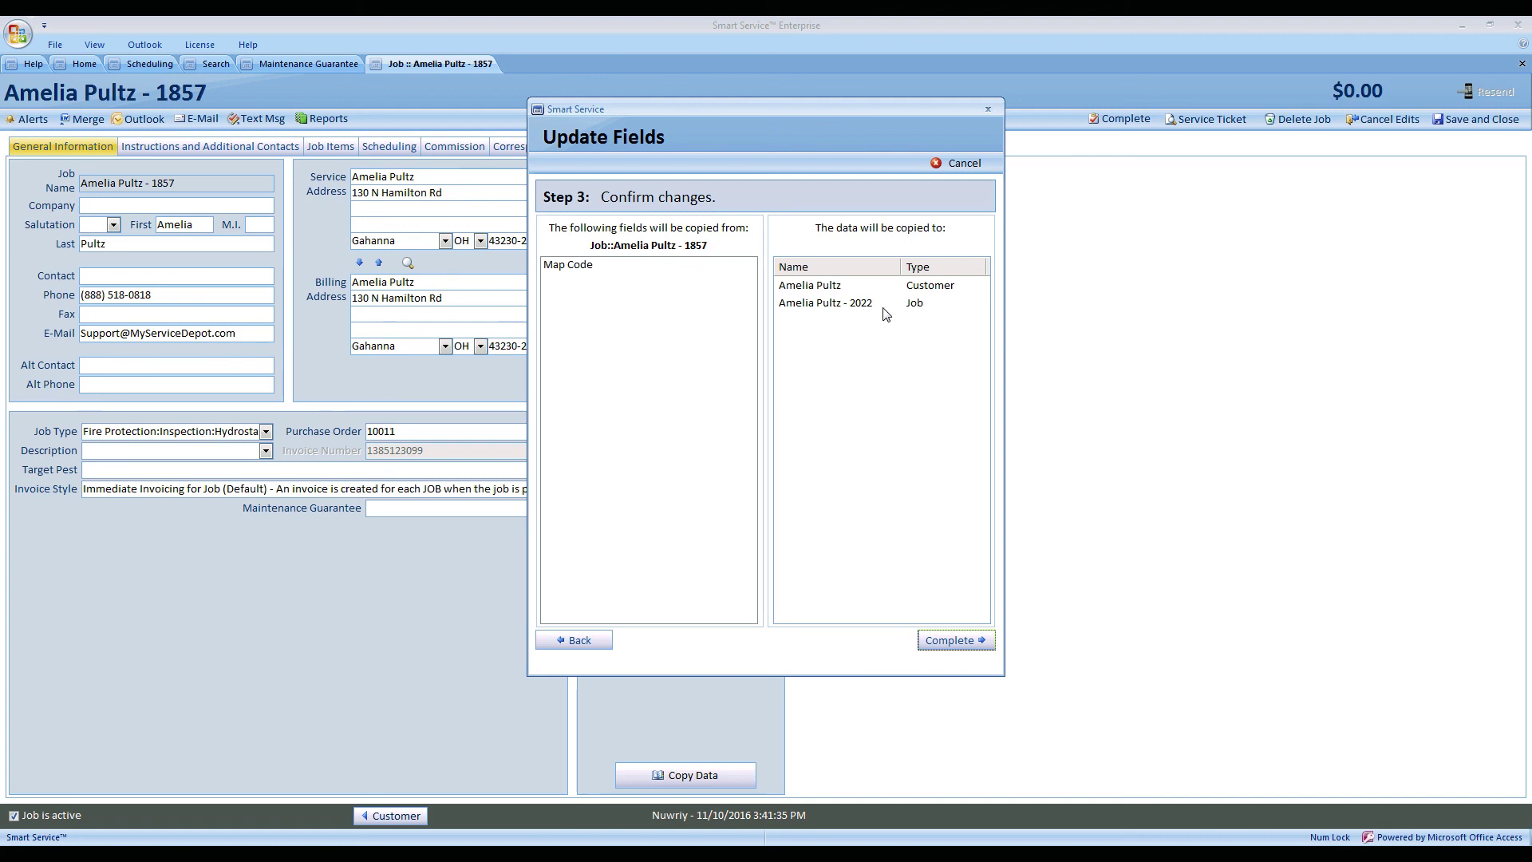
click(962, 642)
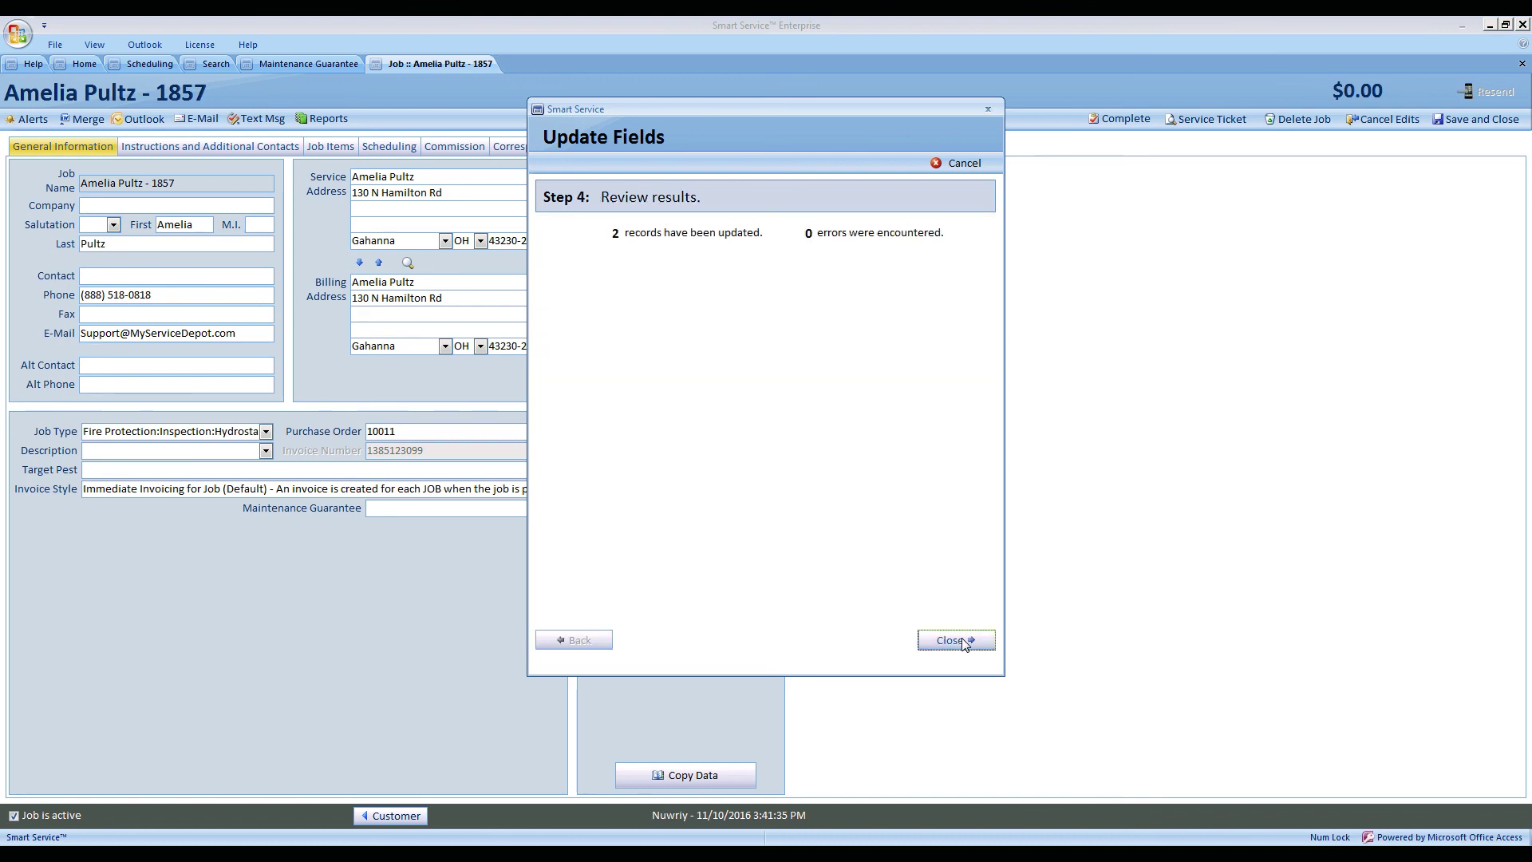
click(963, 642)
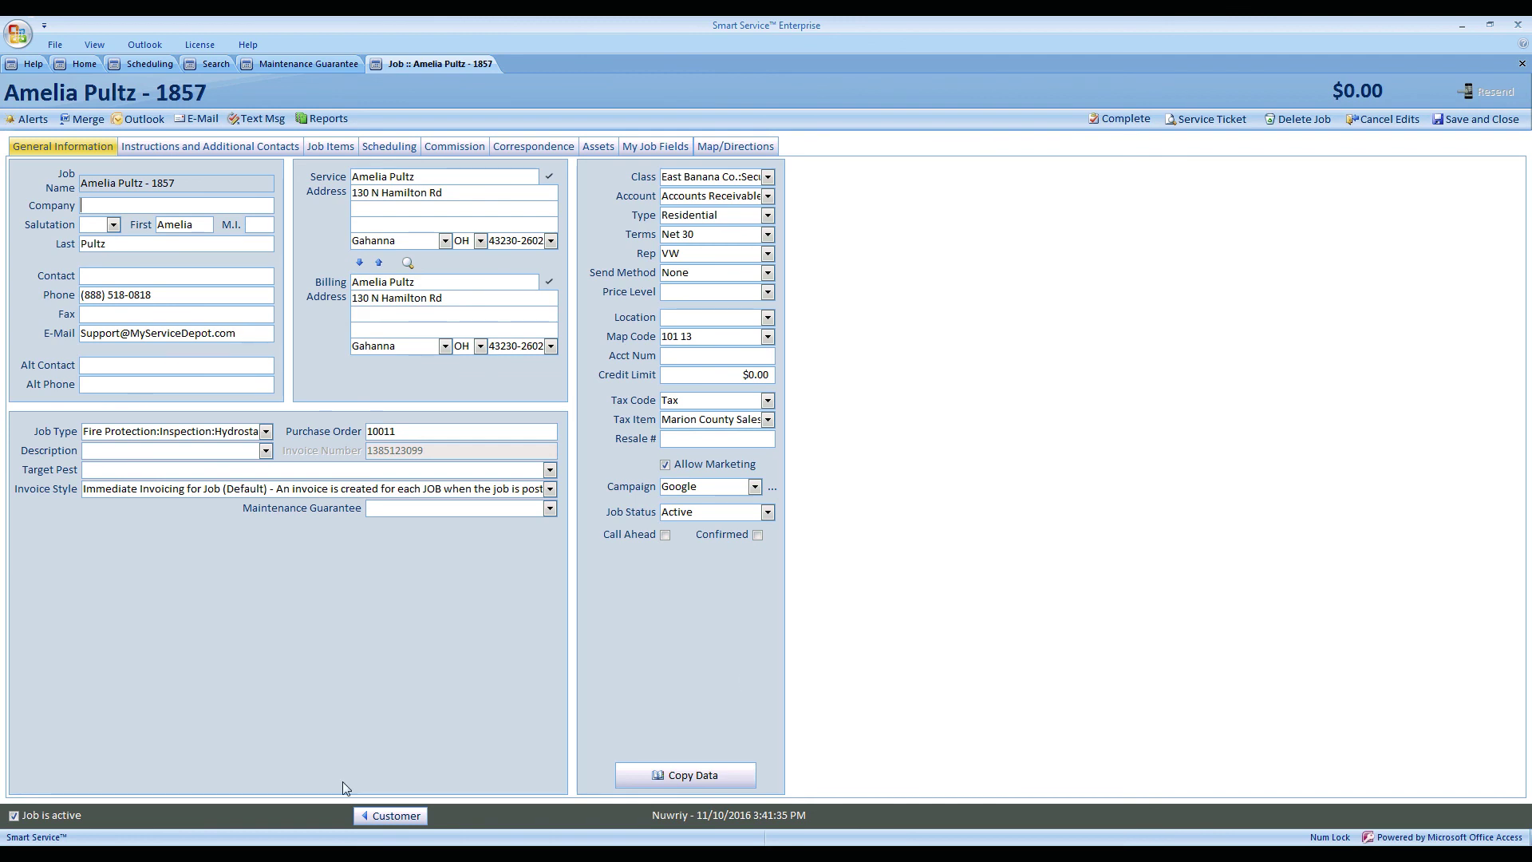
click(390, 816)
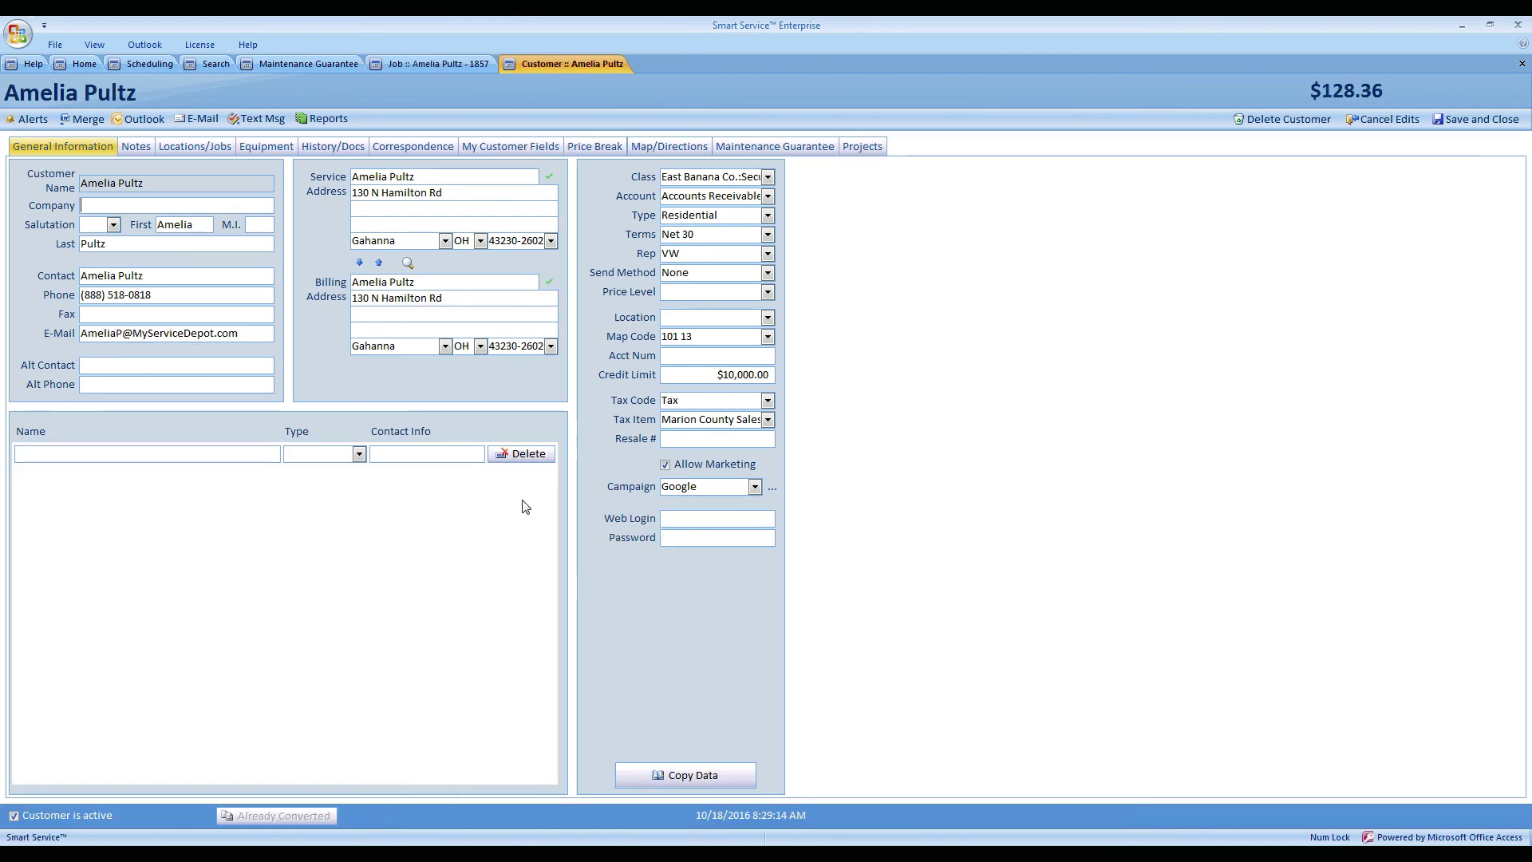
drag(701, 336, 647, 337)
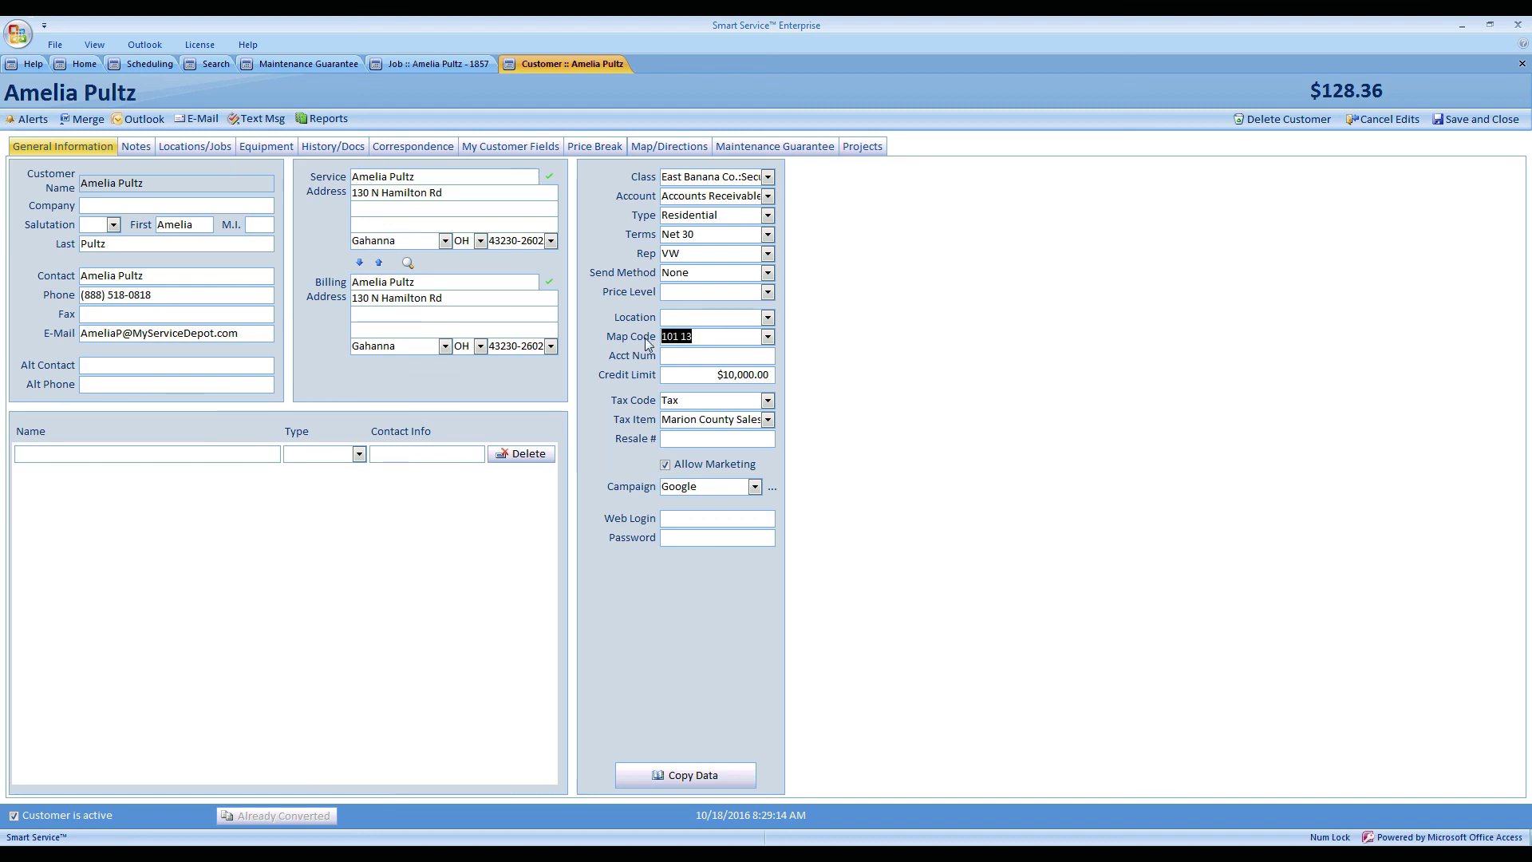